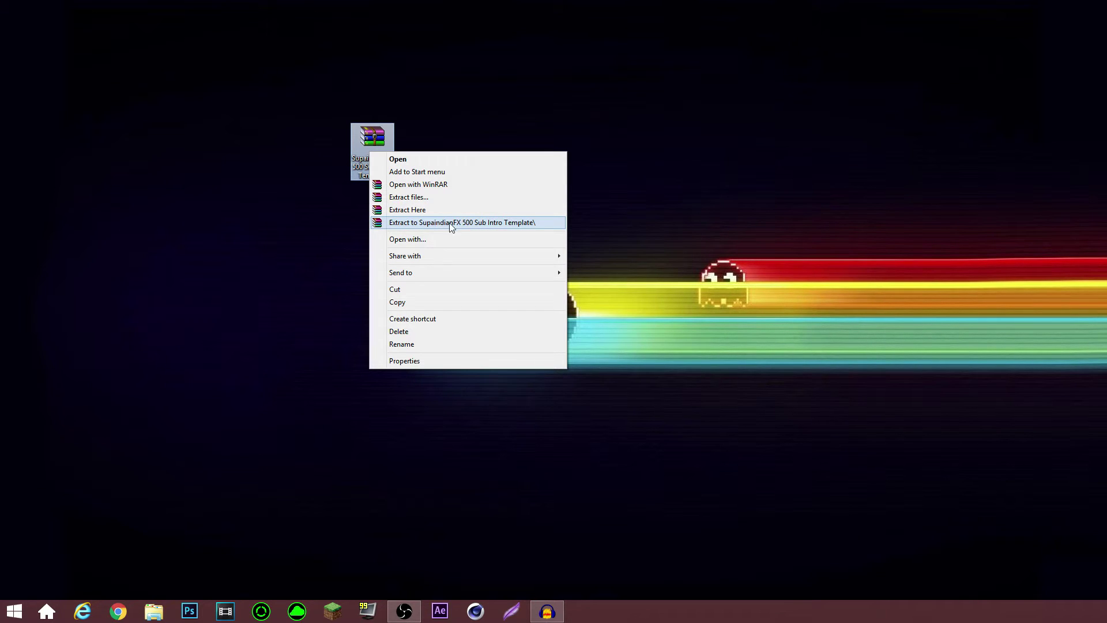
Extract the archive into 'SupaindianFX 500 Sub Intro Template' and place the new folder beside the archive.
click(477, 223)
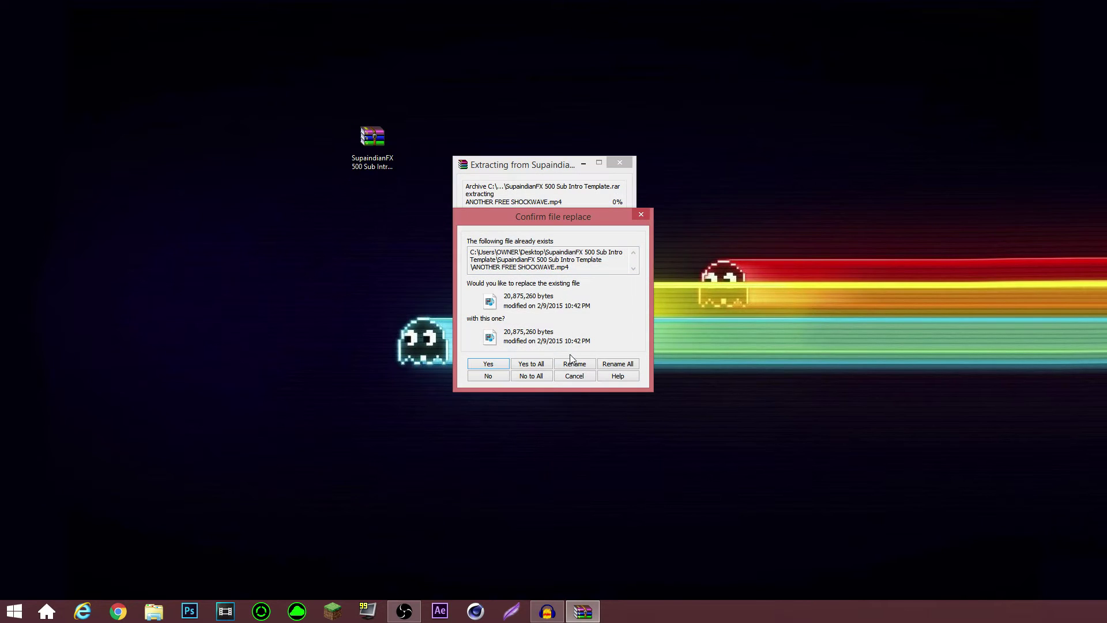
click(643, 213)
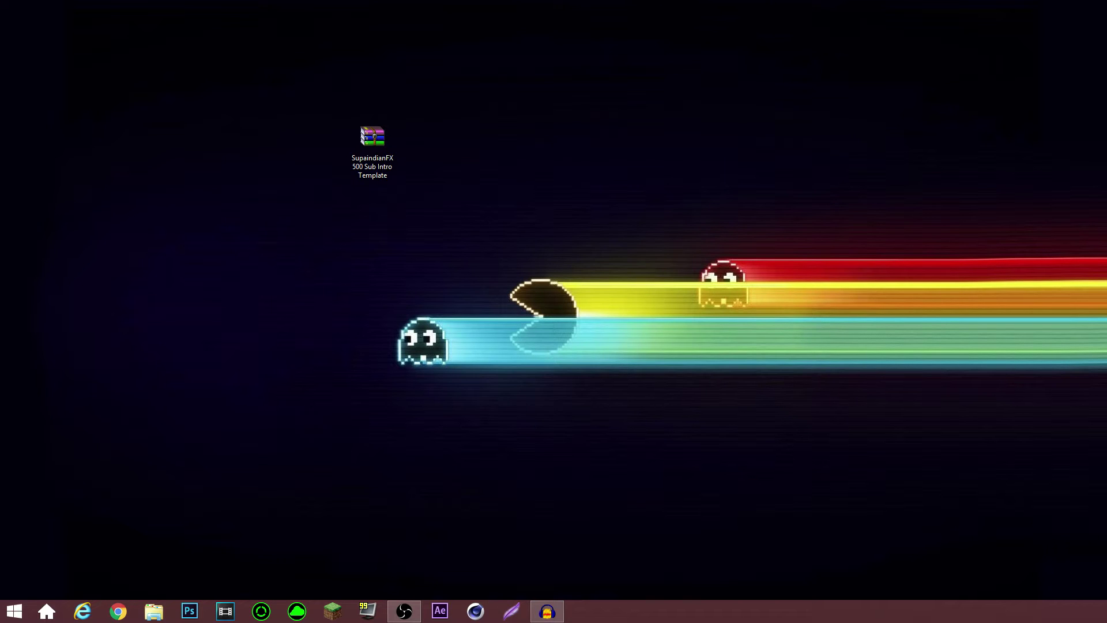
drag(516, 206, 475, 267)
drag(395, 213, 552, 351)
click(487, 331)
drag(451, 241, 538, 122)
drag(479, 64, 584, 208)
click(582, 207)
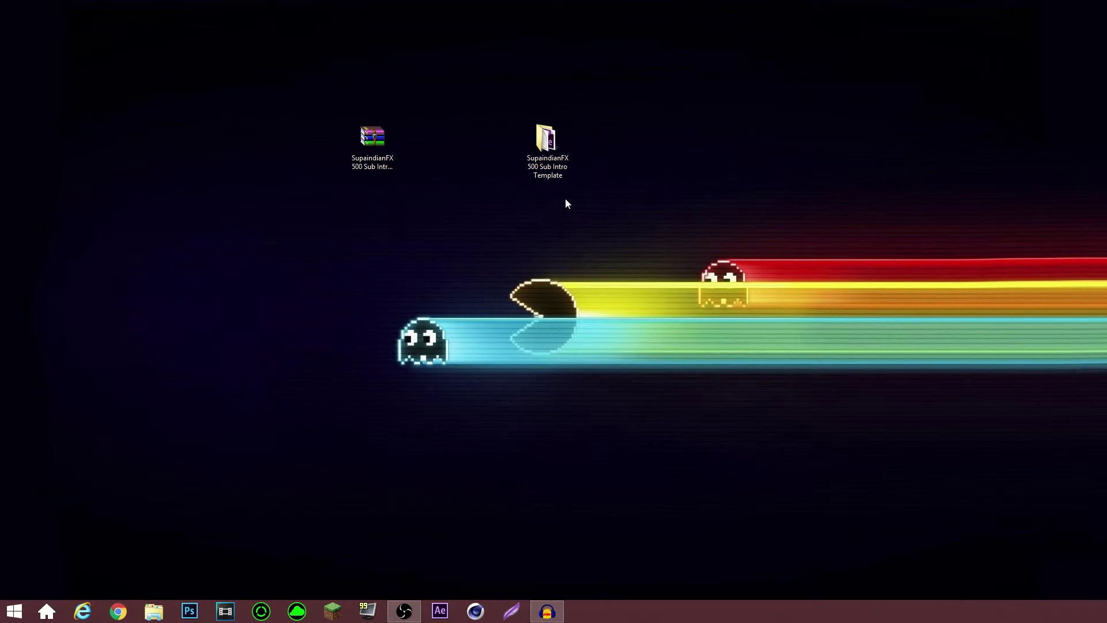
Shift the extracted template folder icon slightly left on the desktop and select it.
click(557, 135)
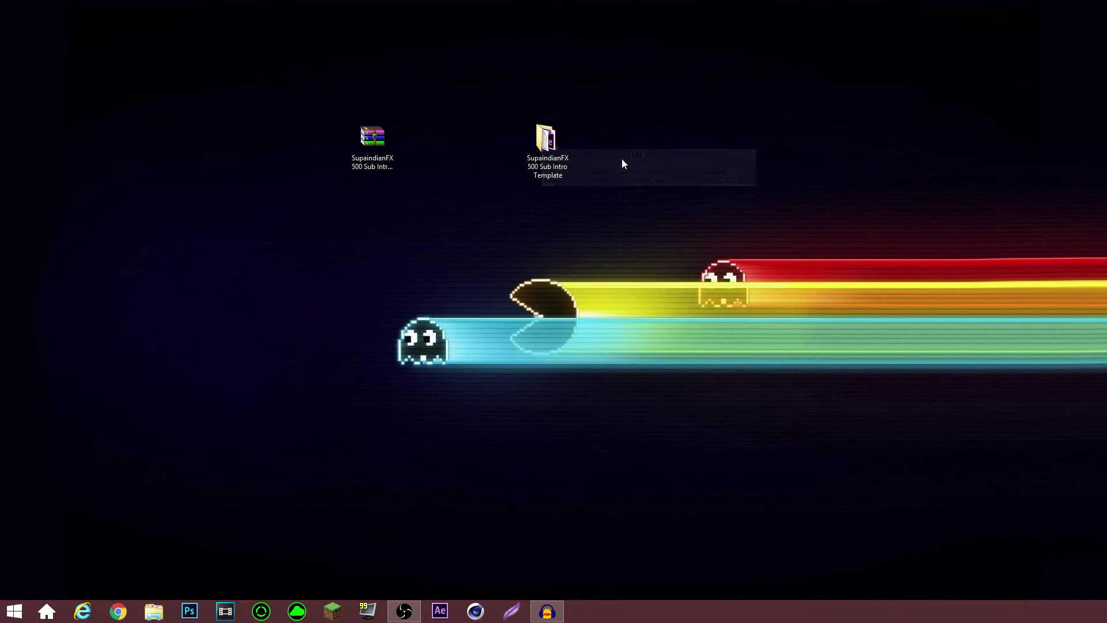
drag(639, 176, 693, 255)
drag(539, 149, 495, 149)
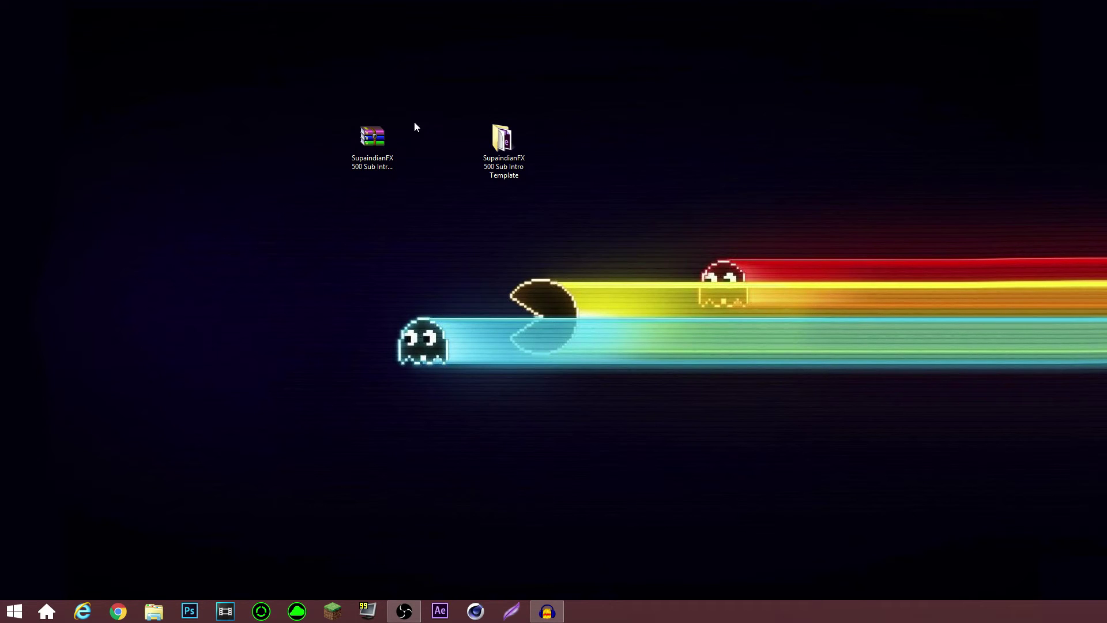
drag(455, 89, 568, 280)
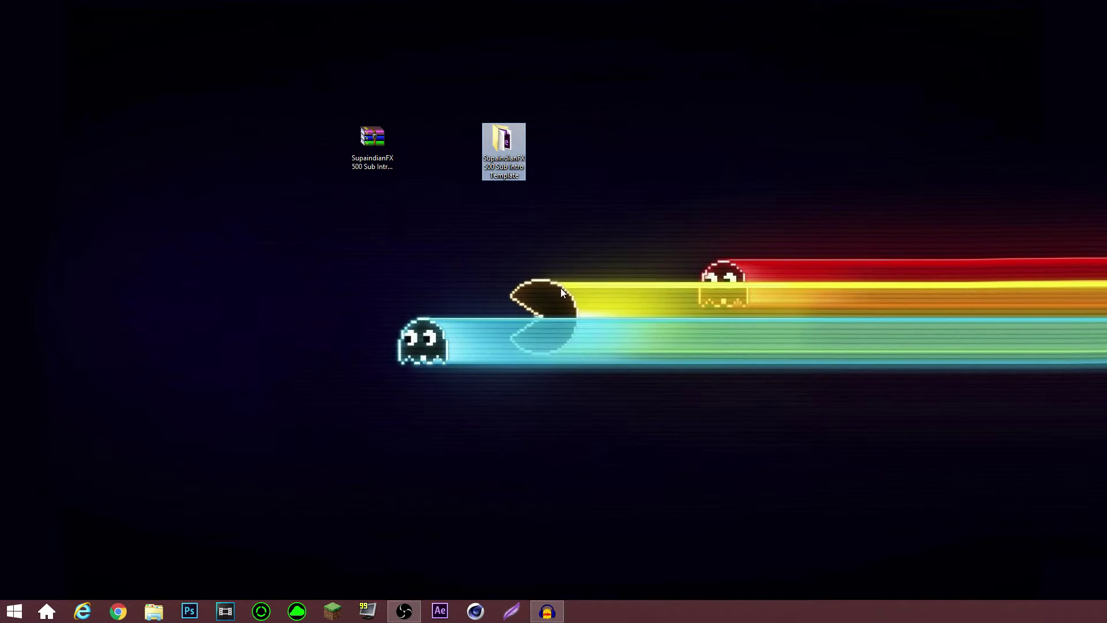
Open the template folder and center its Explorer window showing the nine template files.
double_click(496, 141)
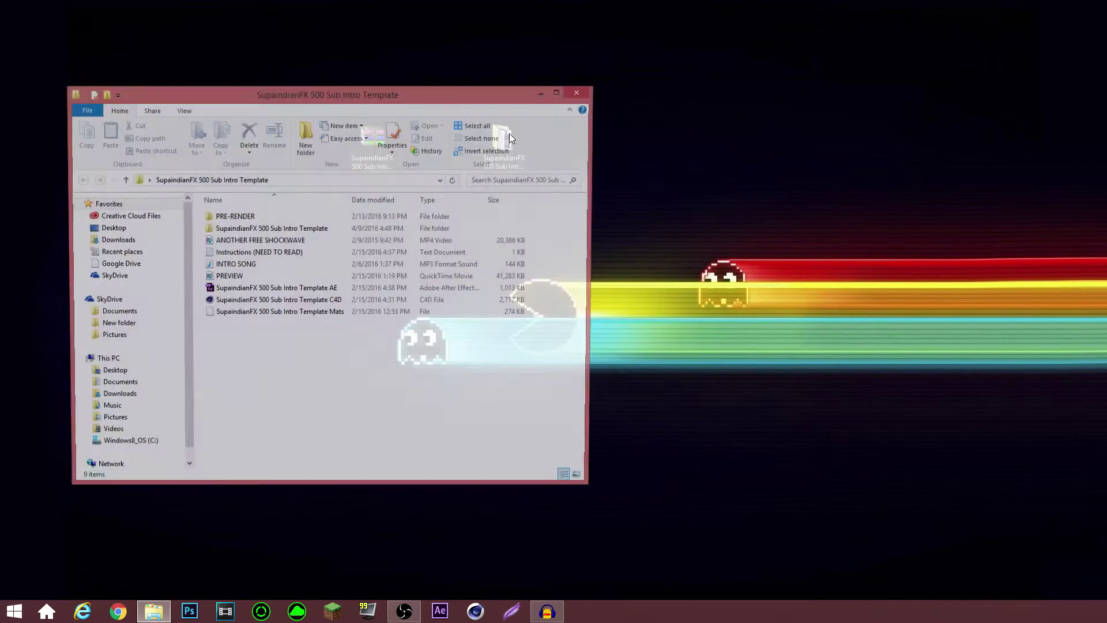
drag(471, 105, 672, 110)
click(518, 299)
click(611, 334)
drag(544, 104, 588, 89)
drag(551, 403, 473, 197)
click(507, 375)
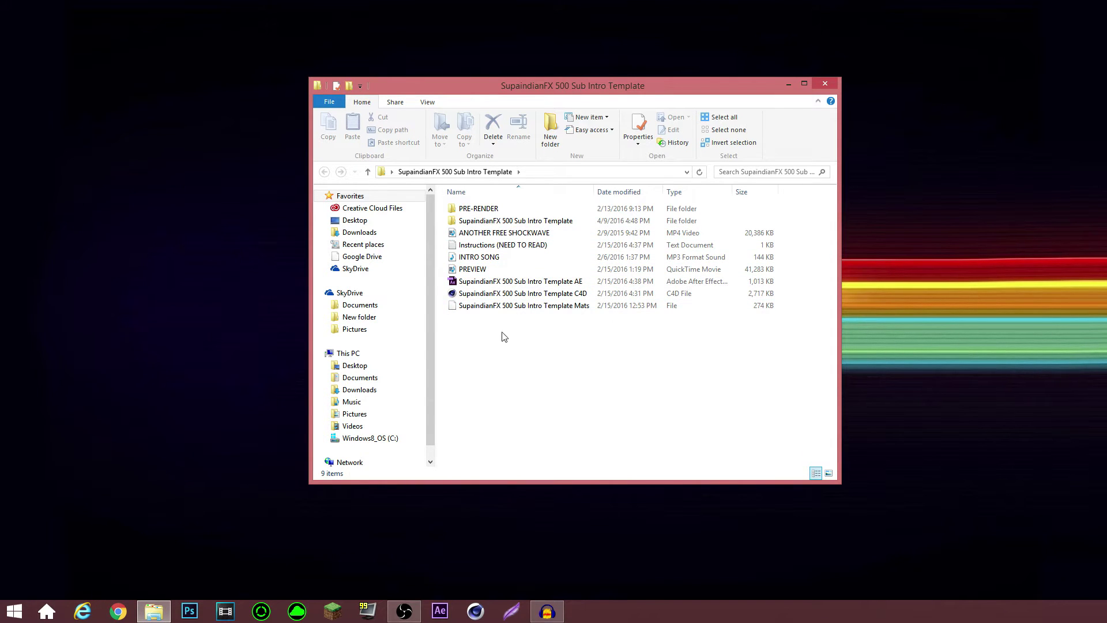
Open Instructions (NEED TO READ) in Notepad and highlight the PRIMETIME font and RENDER THIS COMP notes.
double_click(503, 246)
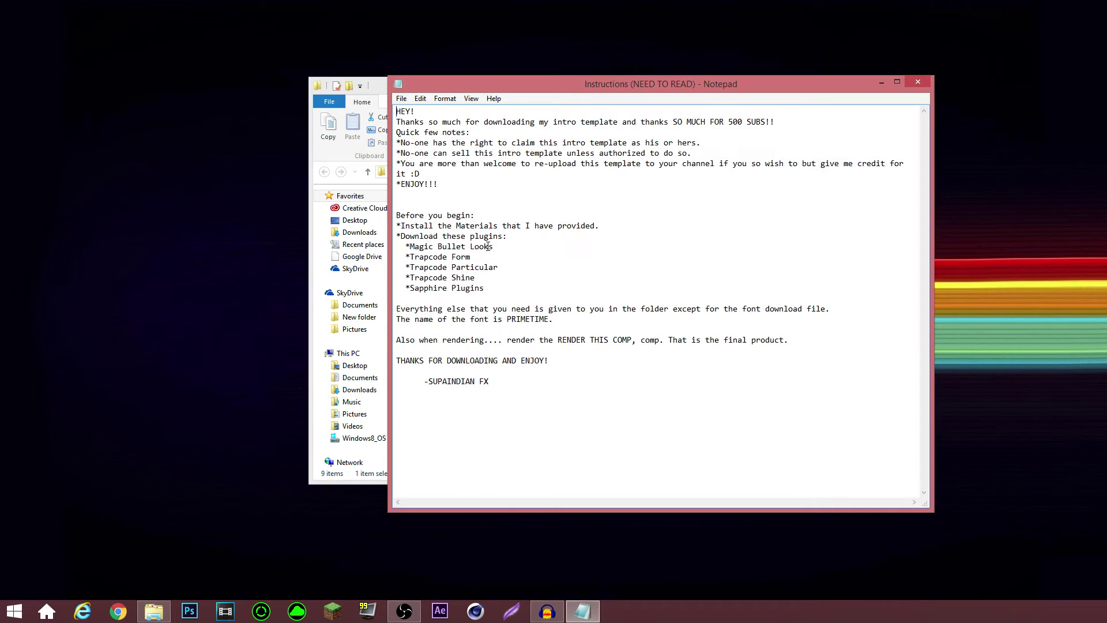
drag(544, 85, 455, 77)
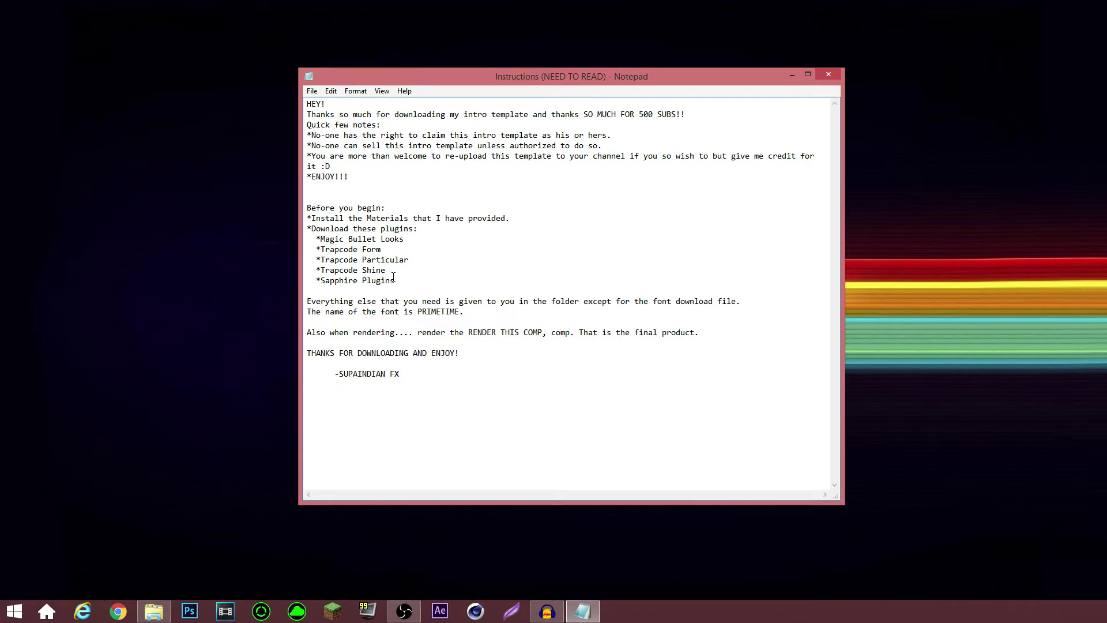
drag(465, 315, 675, 332)
click(479, 323)
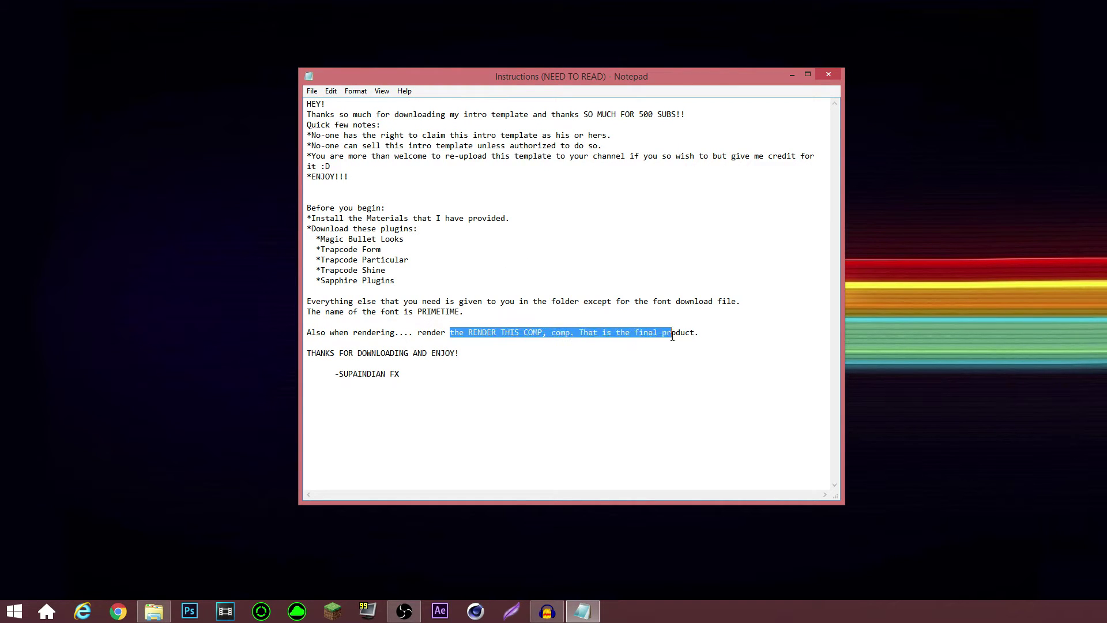
click(596, 354)
click(664, 355)
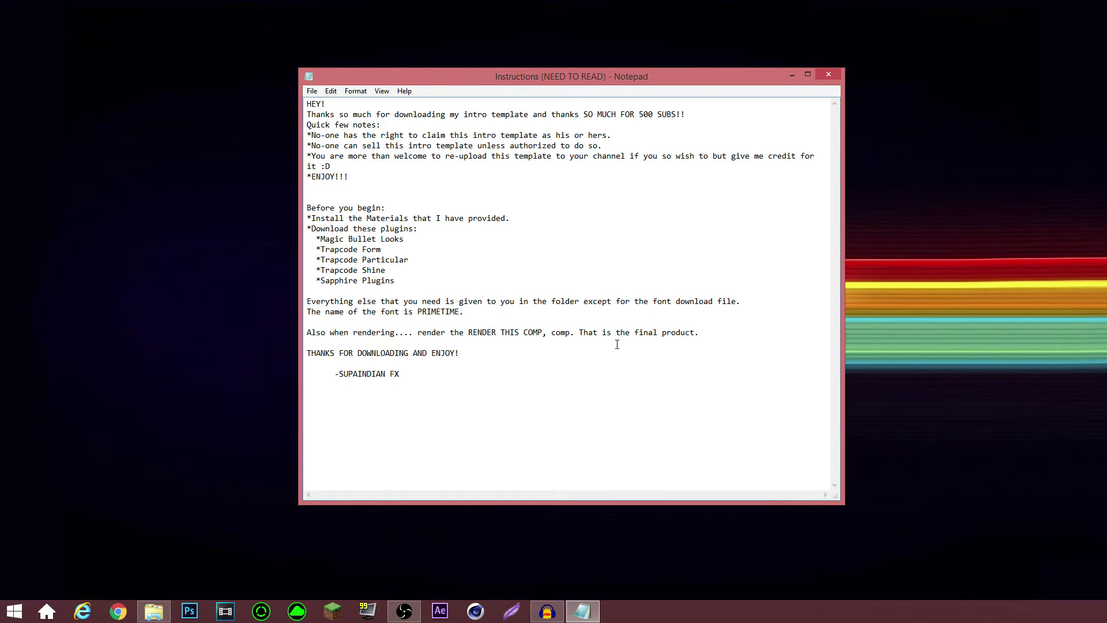
Highlight the required plugins list, including Trapcode Particular, and the materials line.
click(451, 263)
drag(407, 282, 305, 223)
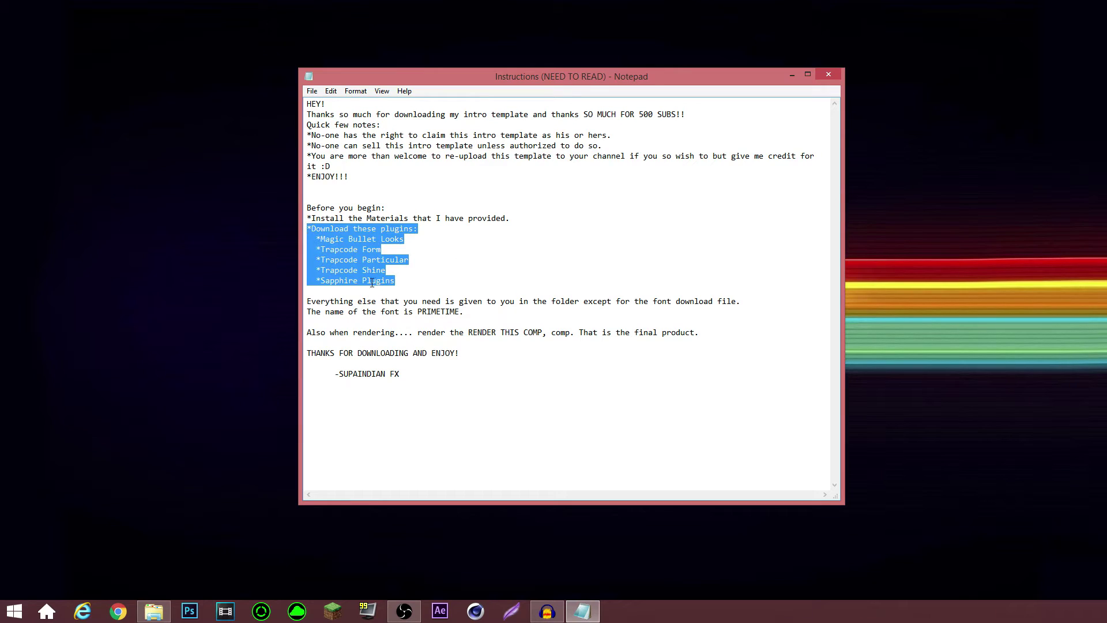
click(435, 287)
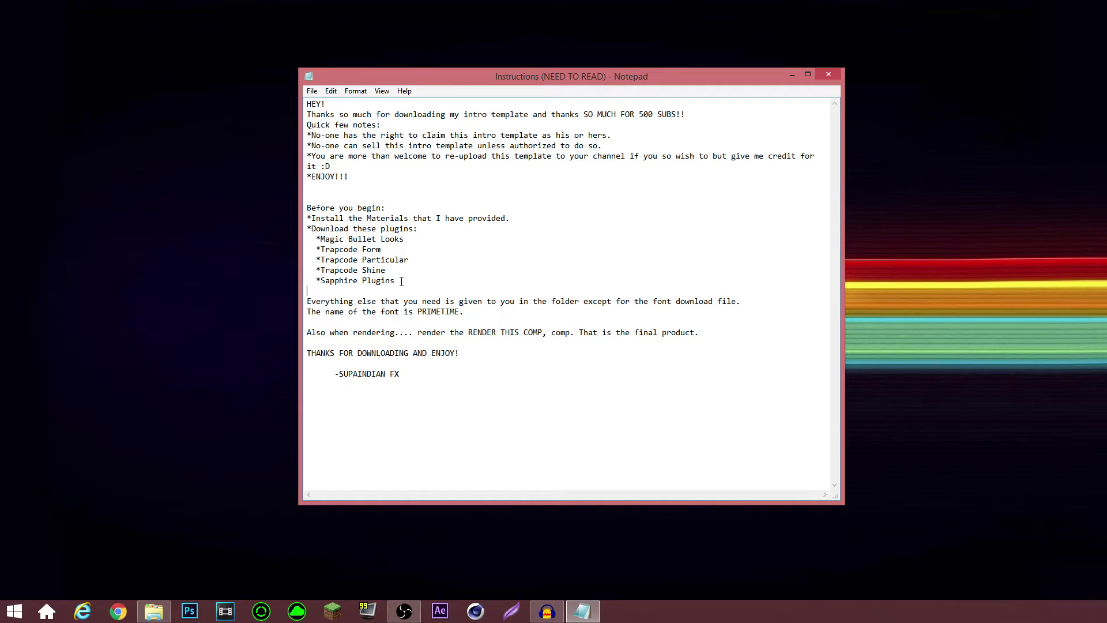
drag(307, 219, 435, 237)
click(436, 258)
mouse_move(392, 280)
mouse_down()
mouse_move(315, 249)
mouse_move(301, 234)
mouse_move(306, 209)
mouse_move(332, 211)
mouse_move(407, 282)
mouse_up()
click(358, 192)
click(406, 279)
Reread the install-materials, download-plugins, PRIMETIME font and Before you begin lines.
drag(332, 222, 473, 229)
click(468, 233)
drag(465, 312, 390, 312)
click(604, 341)
drag(702, 76, 821, 85)
drag(627, 89, 509, 81)
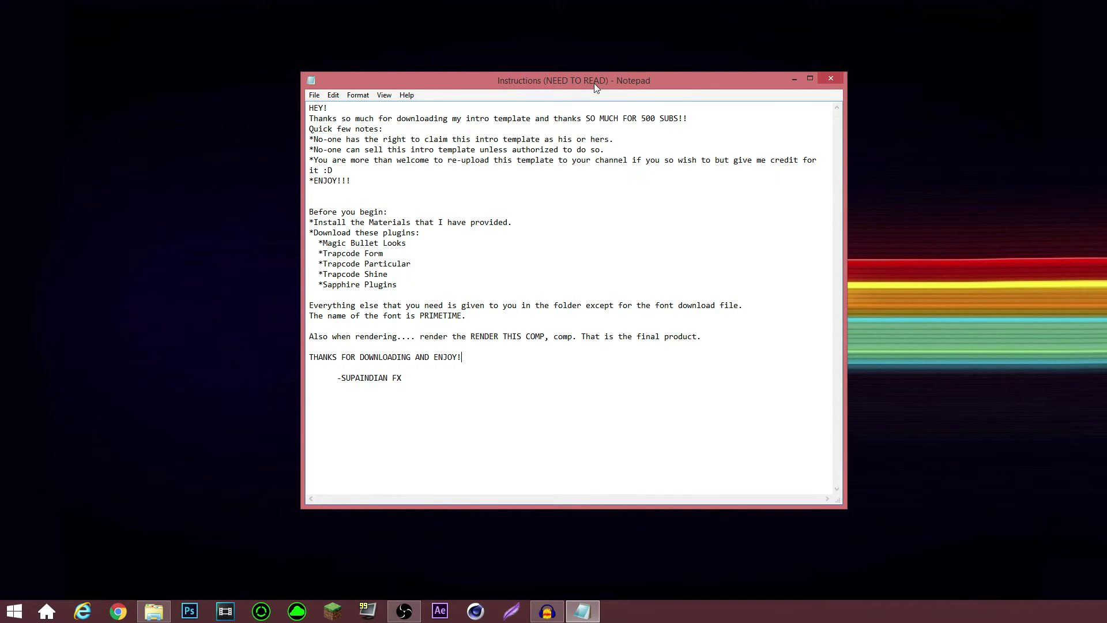
drag(429, 289, 309, 212)
click(479, 283)
Close the instructions file and pick out the SupaindianFX 500 Sub Intro Template Mats file.
click(822, 78)
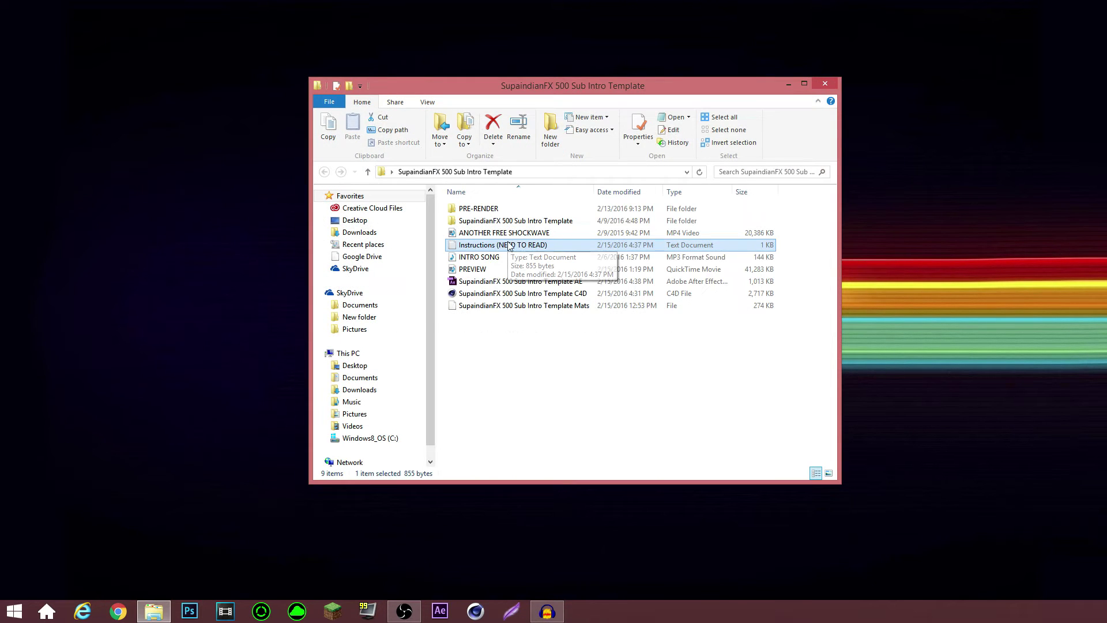
click(499, 306)
click(477, 331)
click(480, 309)
click(471, 328)
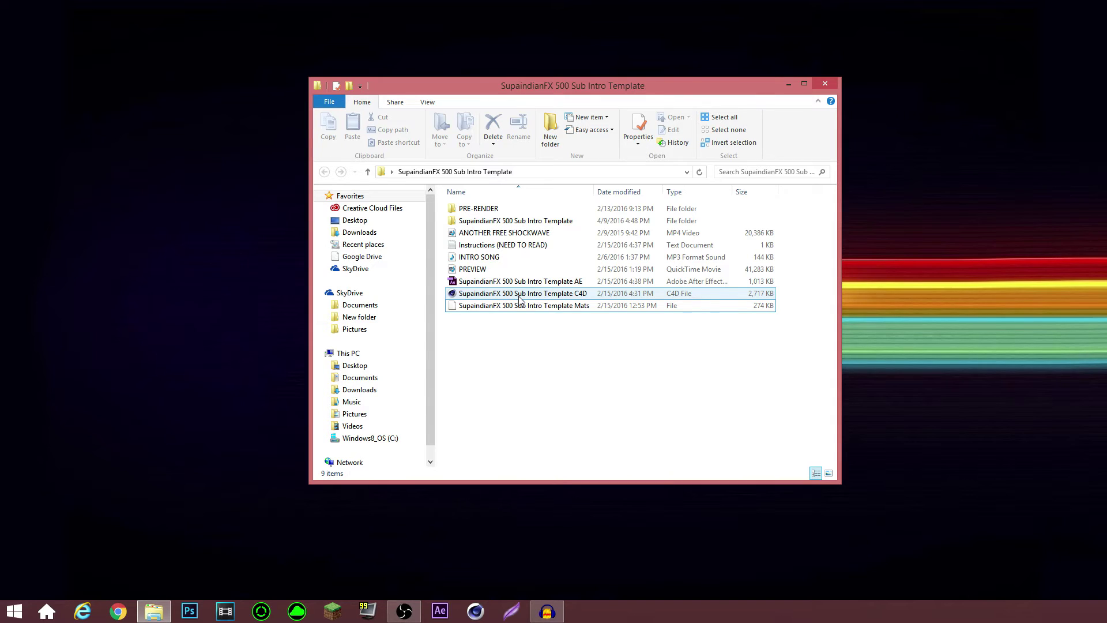
click(505, 309)
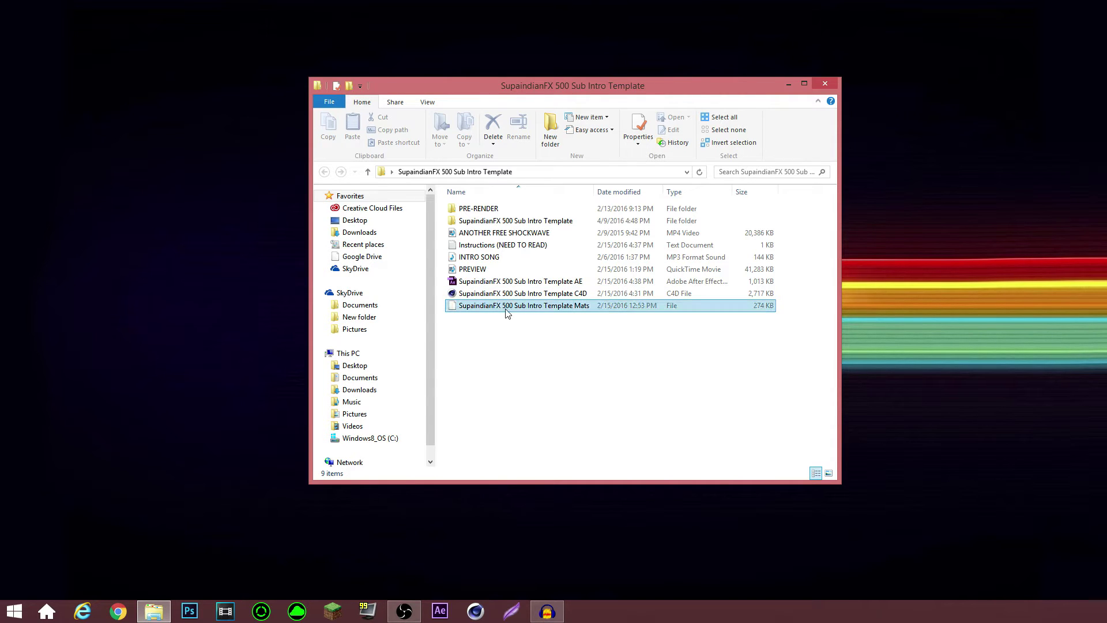
click(507, 346)
Open a second Explorer window beside it at CINEMA 4D R17\library\browser.
drag(480, 87, 237, 79)
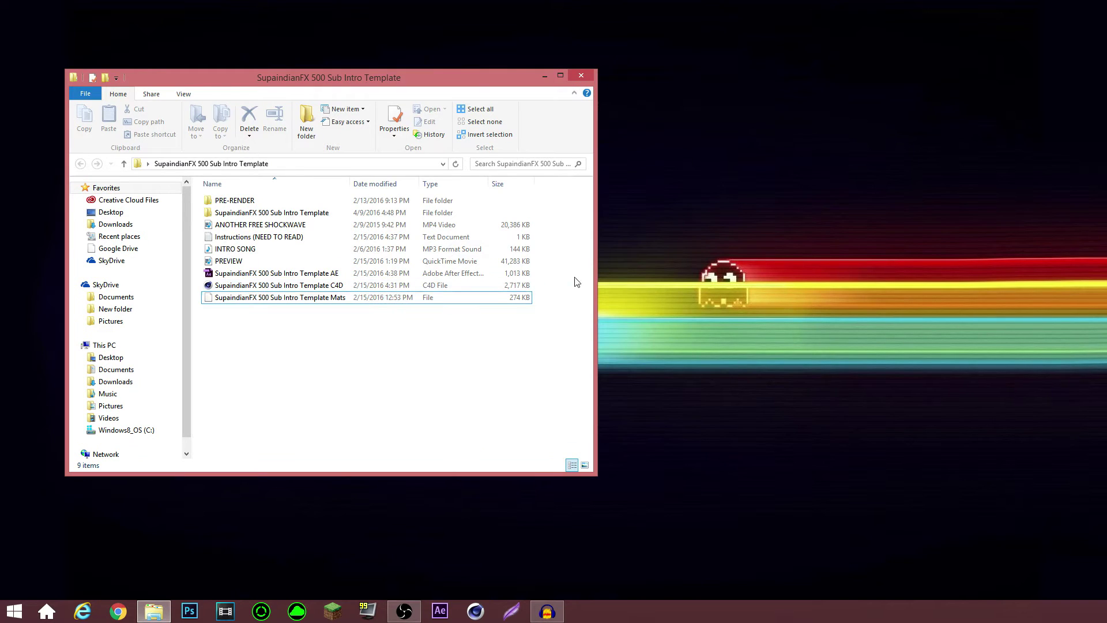
drag(407, 96, 825, 77)
click(718, 202)
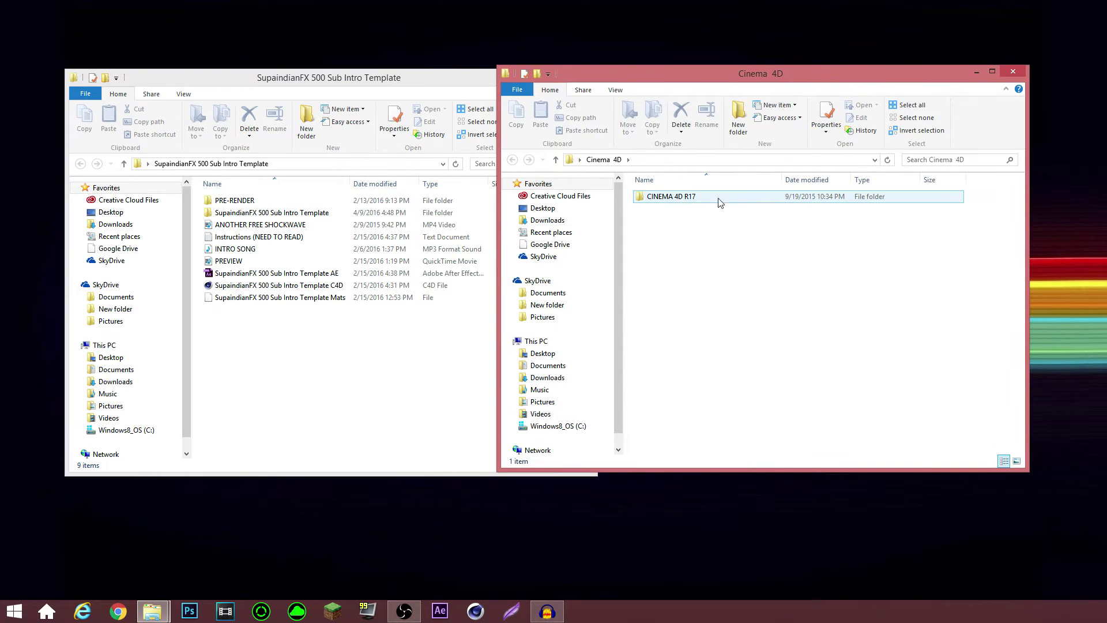
double_click(660, 201)
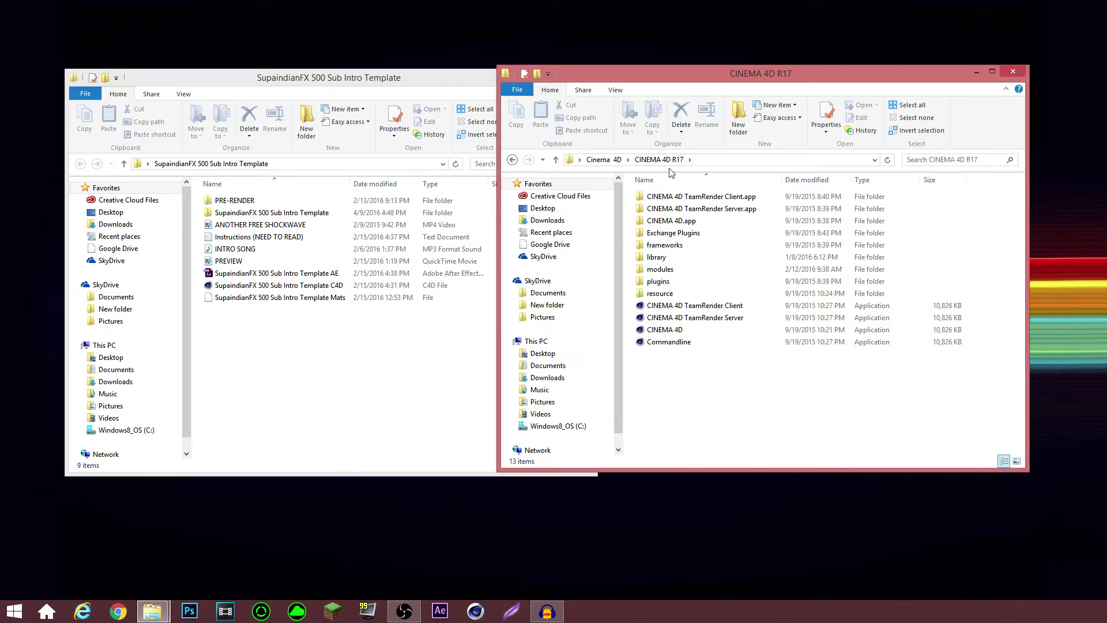
double_click(661, 263)
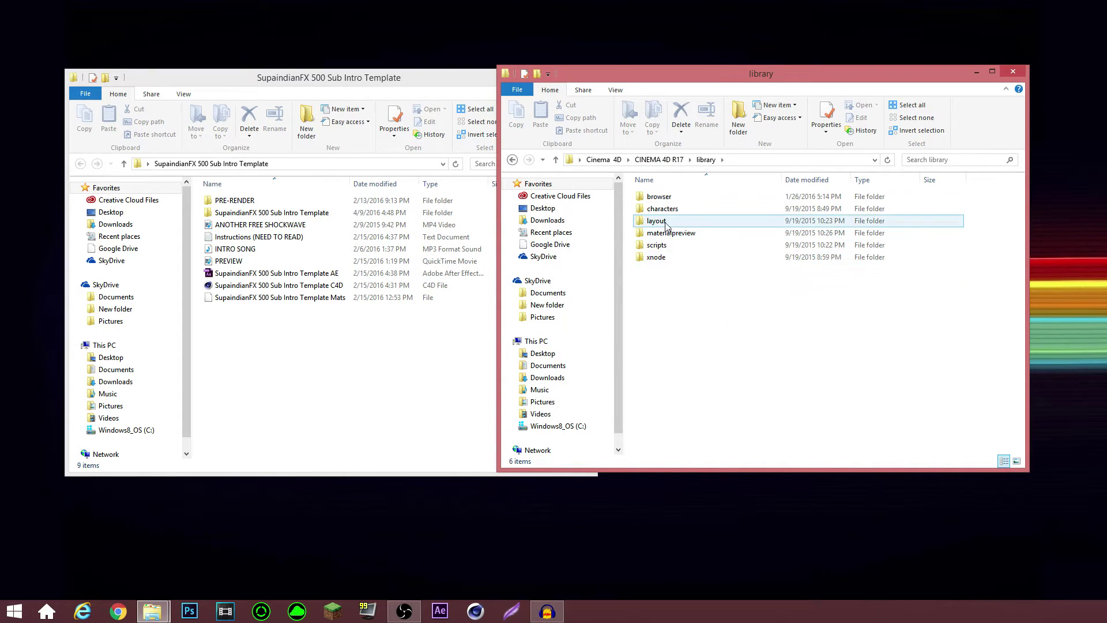
double_click(667, 197)
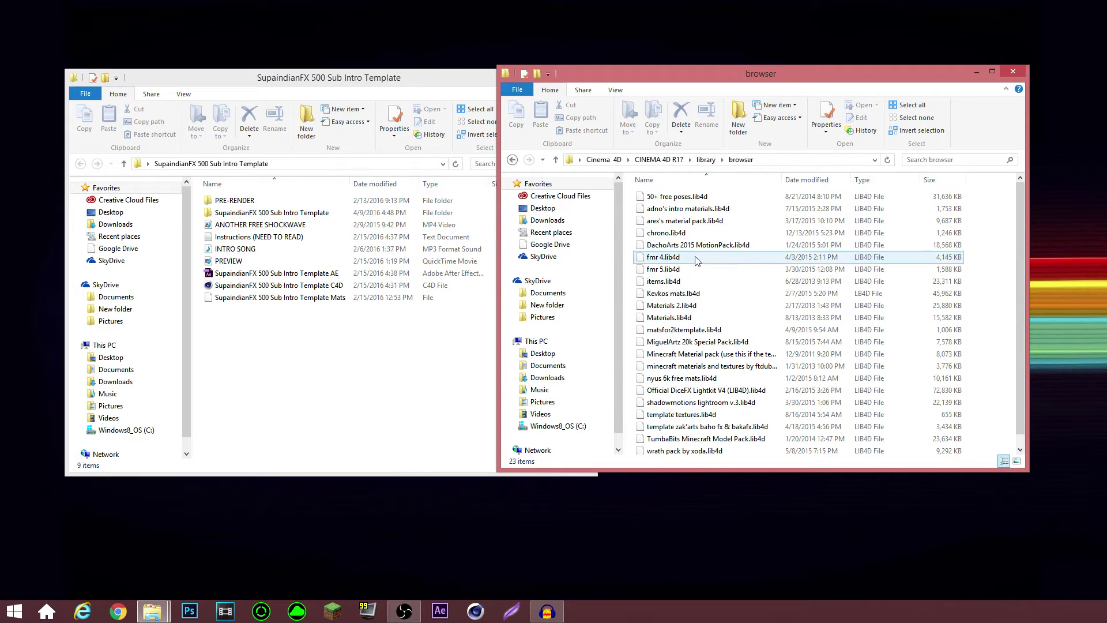
Drag the Mats file into the browser folder, close that window, and recenter the template folder.
drag(280, 297, 334, 323)
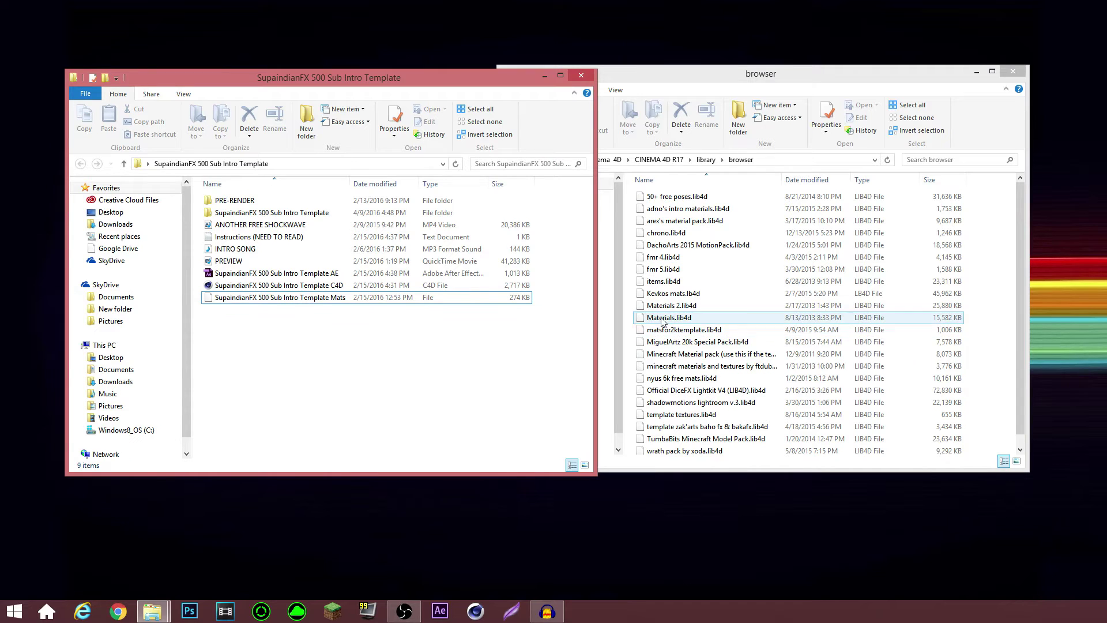
click(1019, 328)
scroll(1020, 328, down, 1)
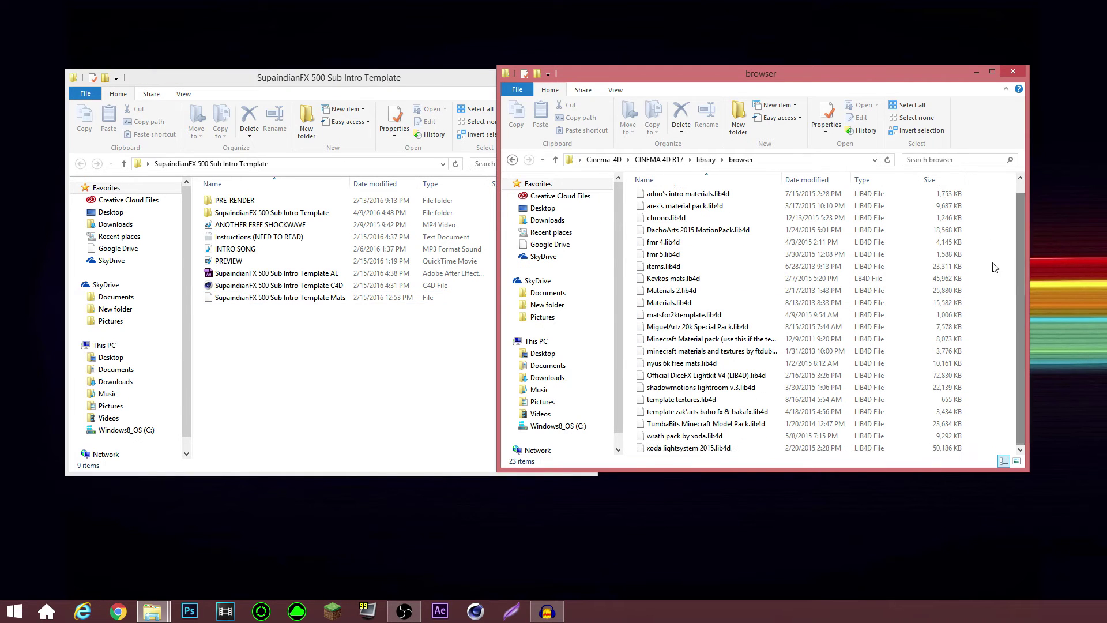
click(1013, 73)
drag(328, 78, 538, 86)
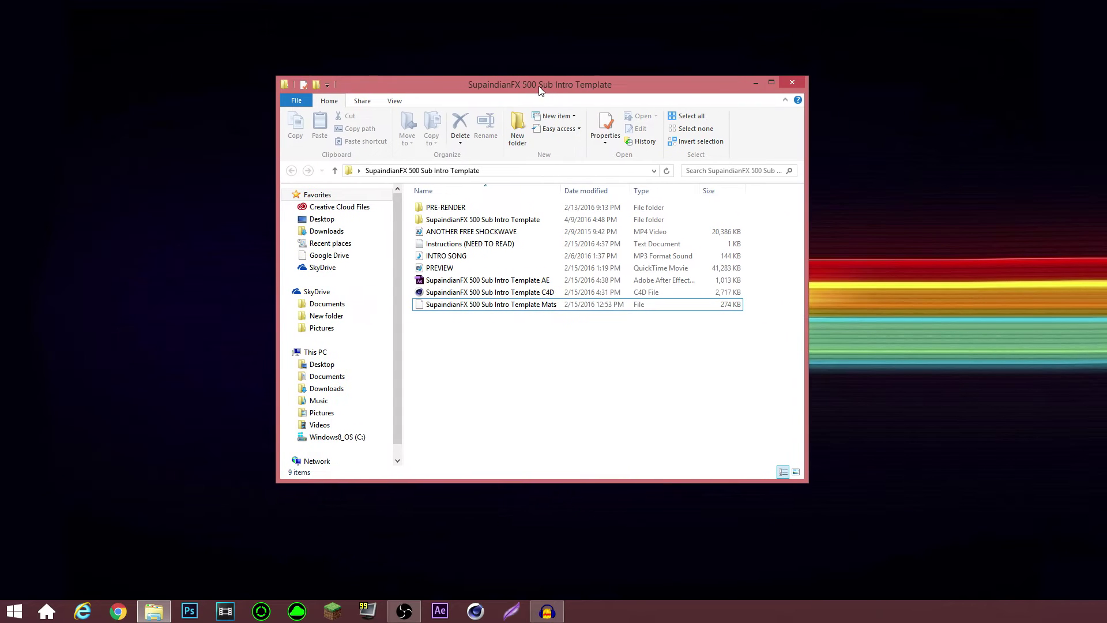
Load 'SupaindianFX 500 Sub Intro Template C4D' in Cinema 4D and scrub to an earlier frame.
double_click(464, 295)
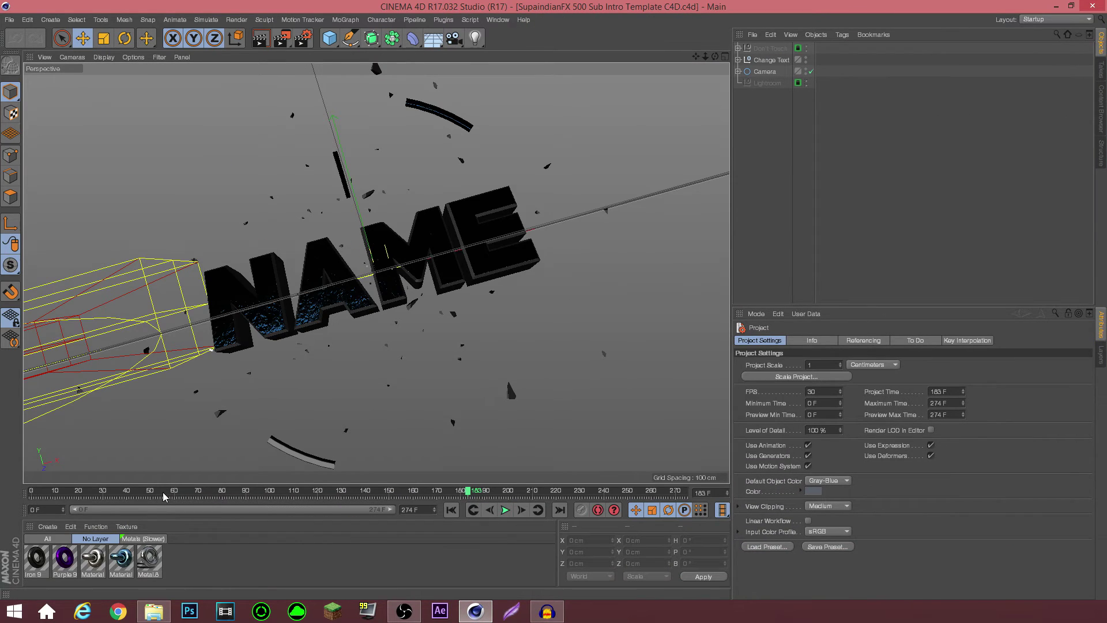
drag(158, 492, 479, 494)
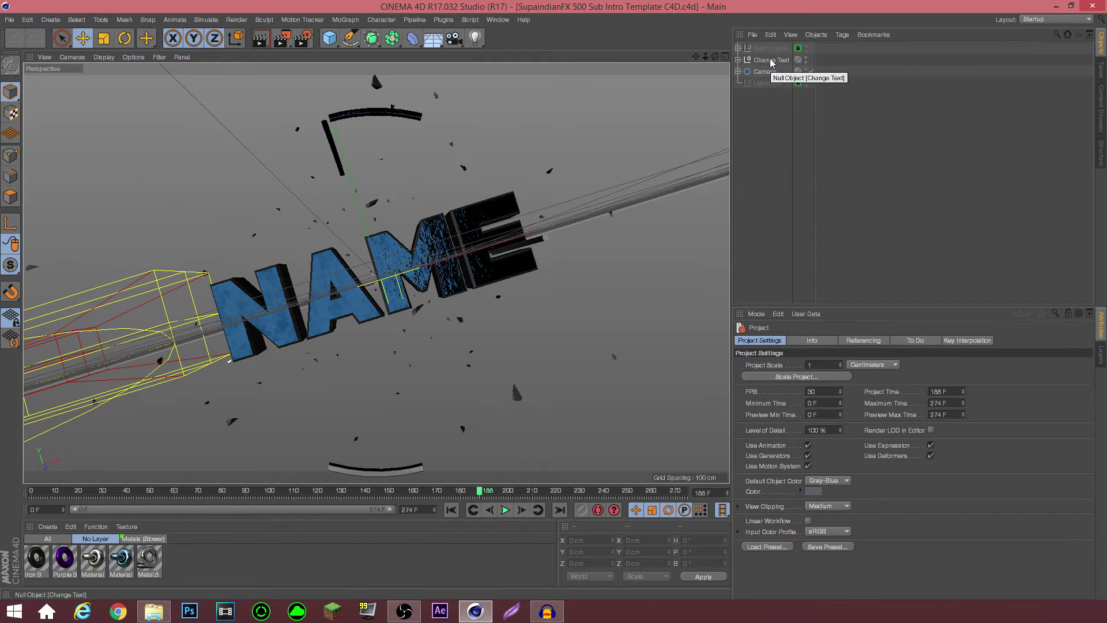
Under Change Text, select MoText.1 and MoText and retype NAME as TEXT.
click(738, 60)
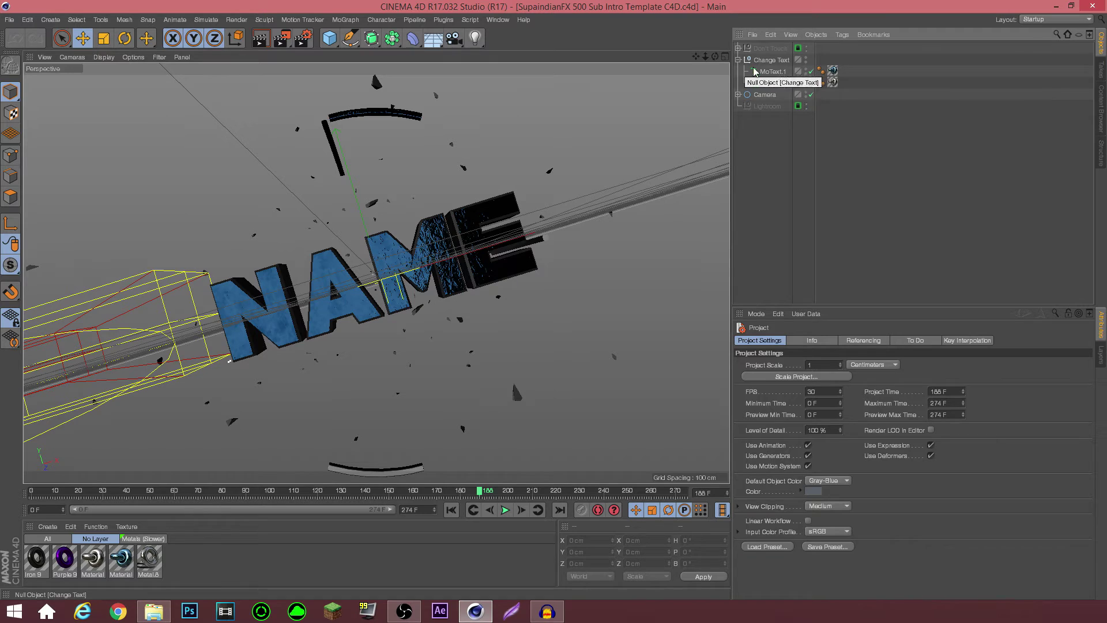
click(771, 72)
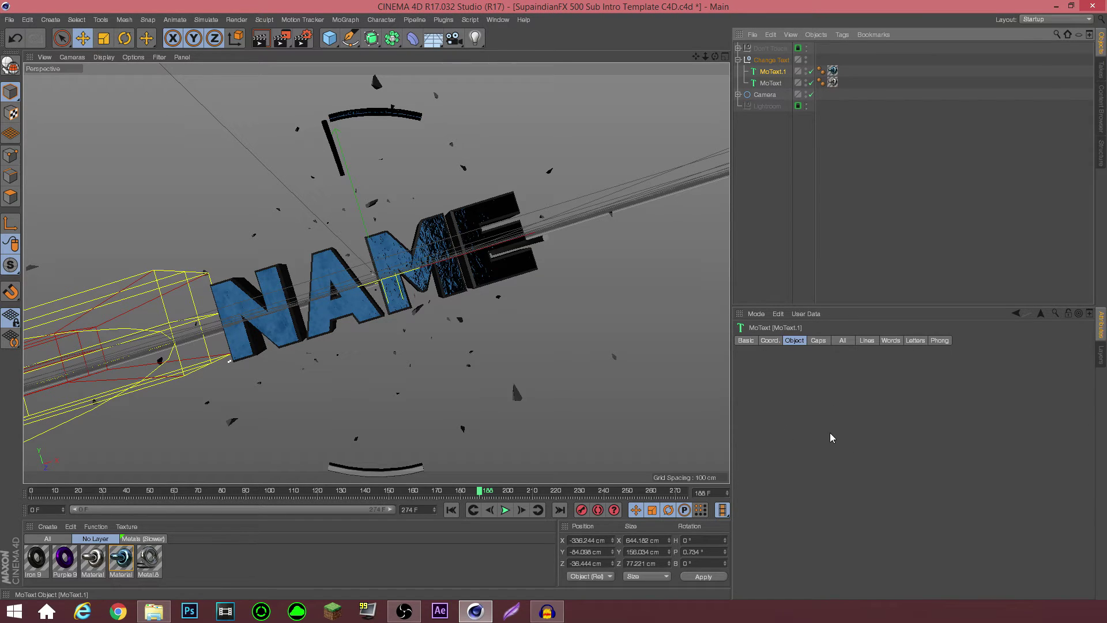
shift+click(767, 84)
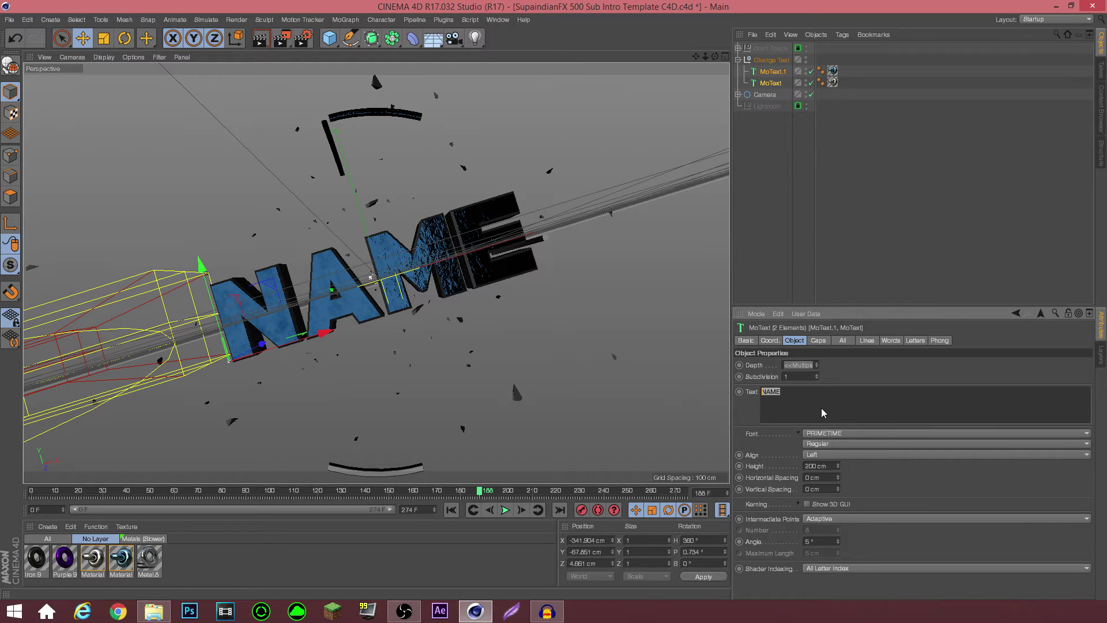
text(TEXT)
click(751, 234)
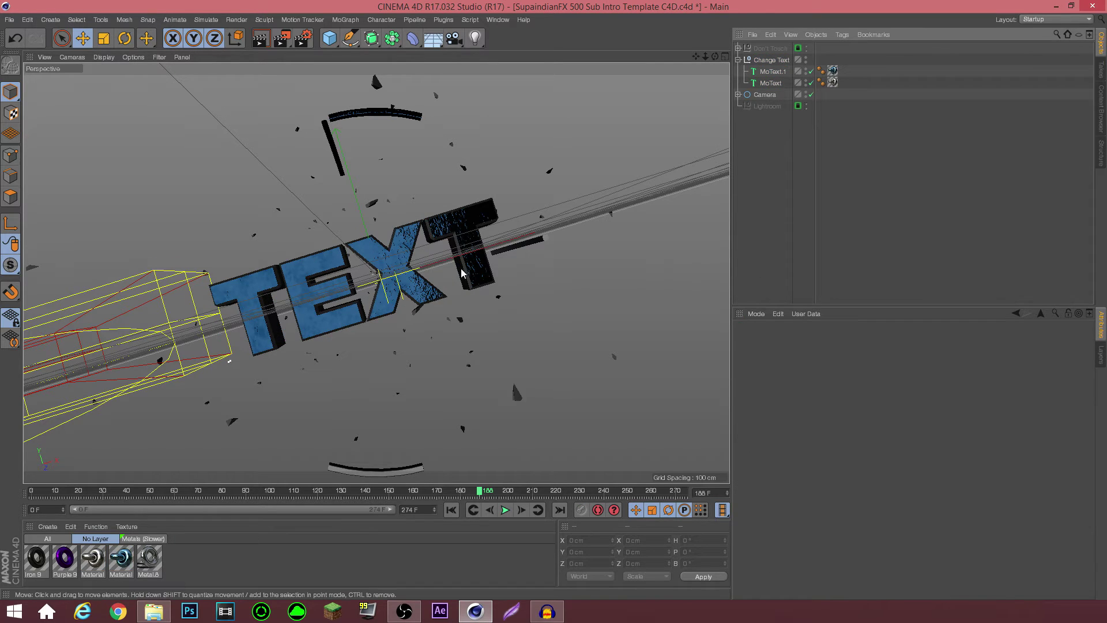
With both MoText objects selected, try Middle alignment, then set it back to Left.
click(773, 72)
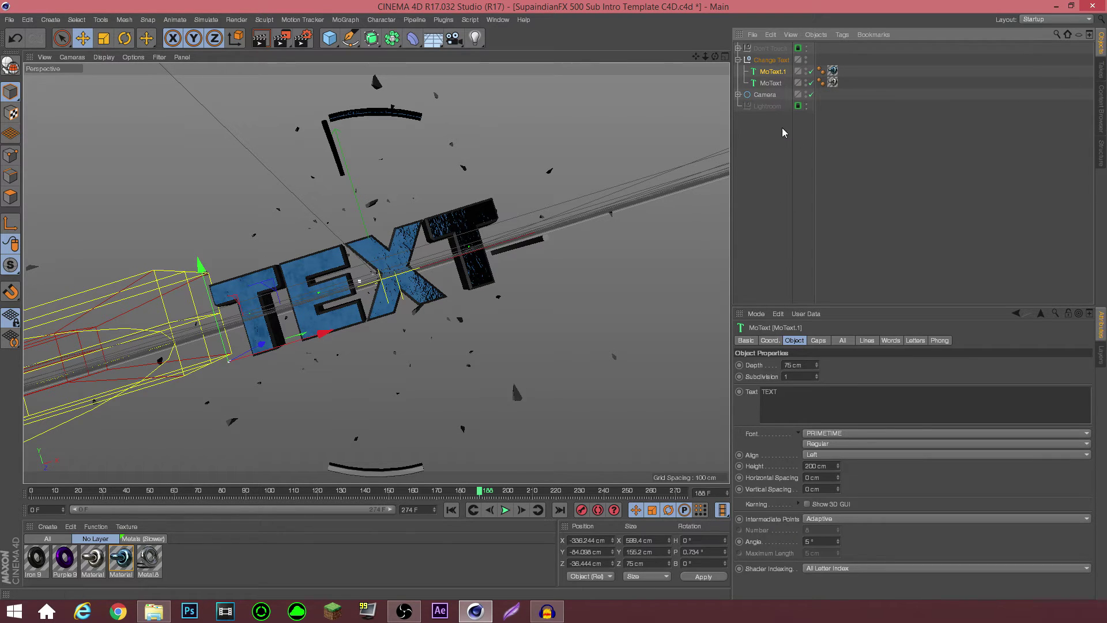
ctrl+click(771, 83)
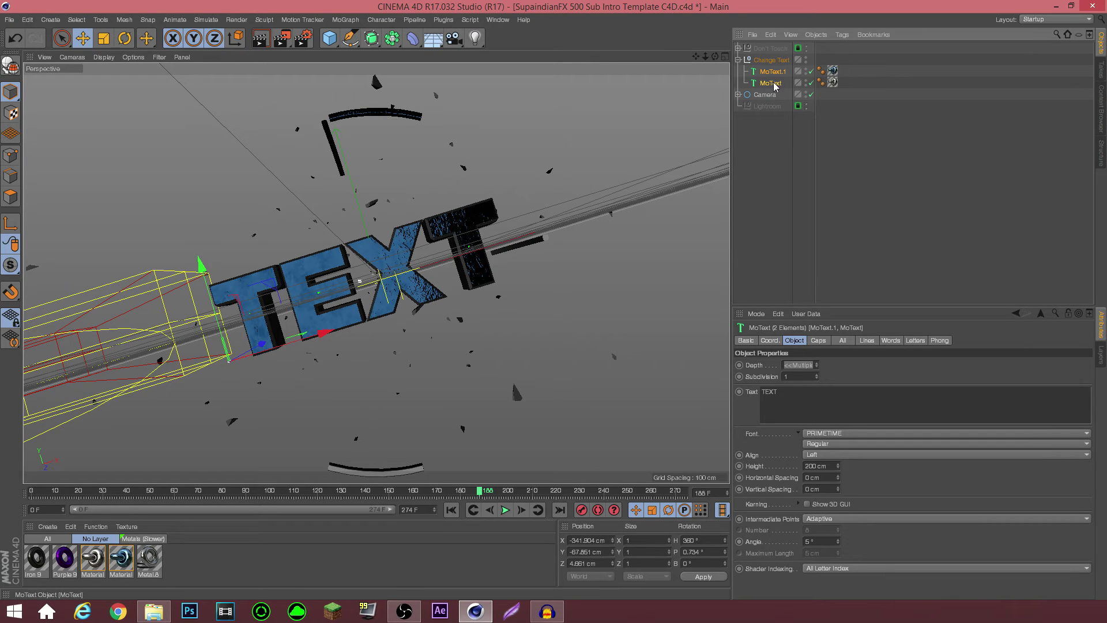
click(821, 454)
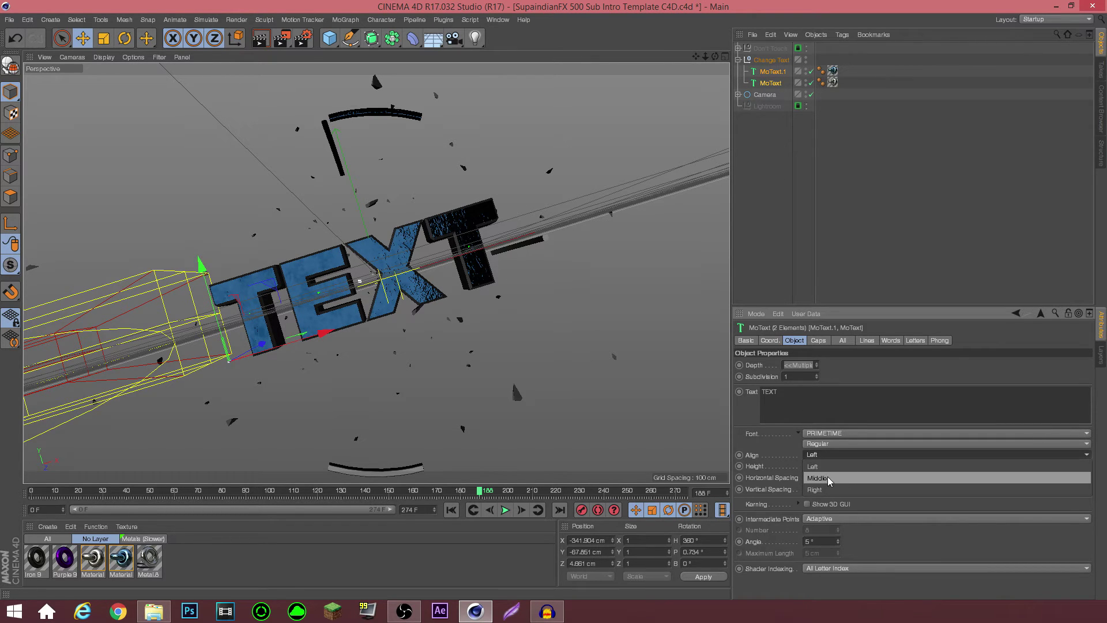
click(828, 476)
click(823, 455)
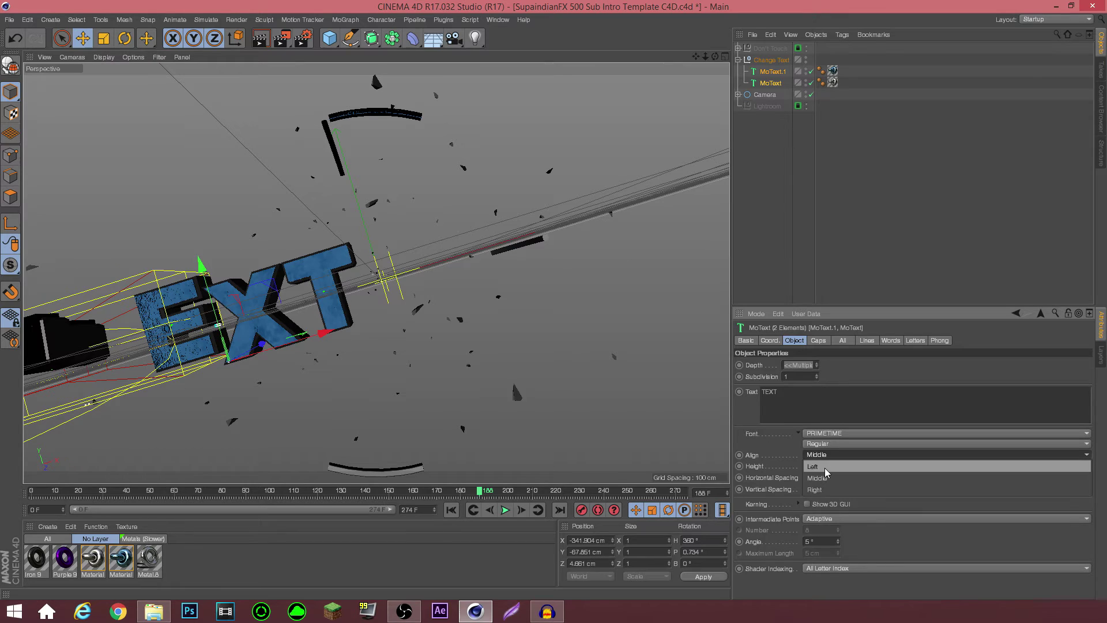
click(825, 467)
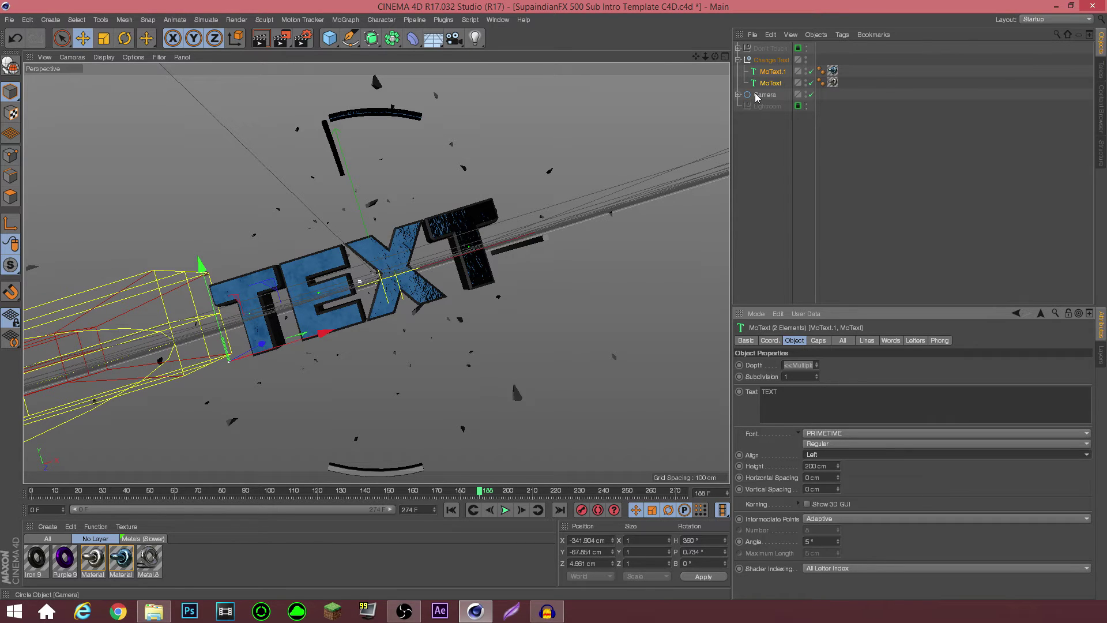
Move the TEXT lettering along X to -306.067 cm, scrubbing the timeline to check placement.
drag(316, 343, 342, 331)
drag(364, 495, 466, 489)
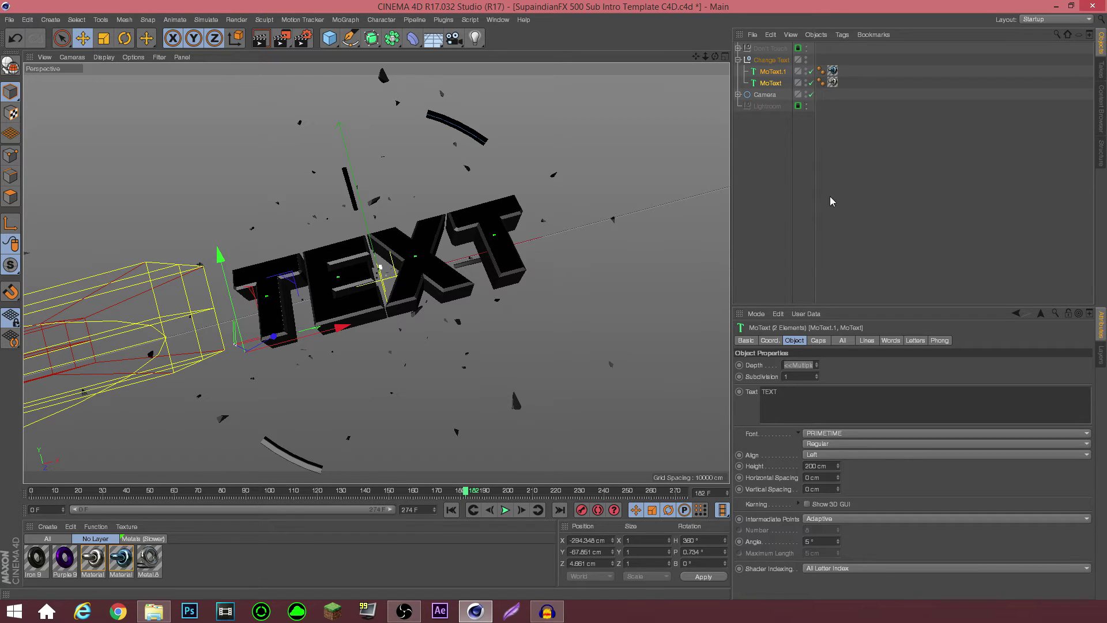
drag(331, 331, 331, 326)
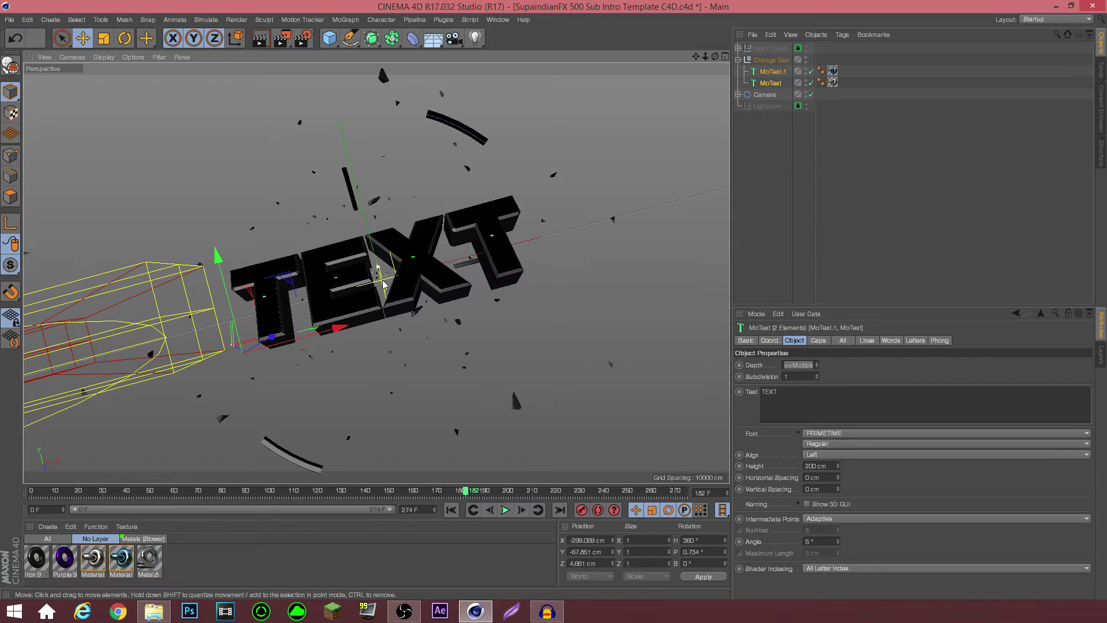
drag(336, 324, 322, 324)
drag(466, 491, 503, 459)
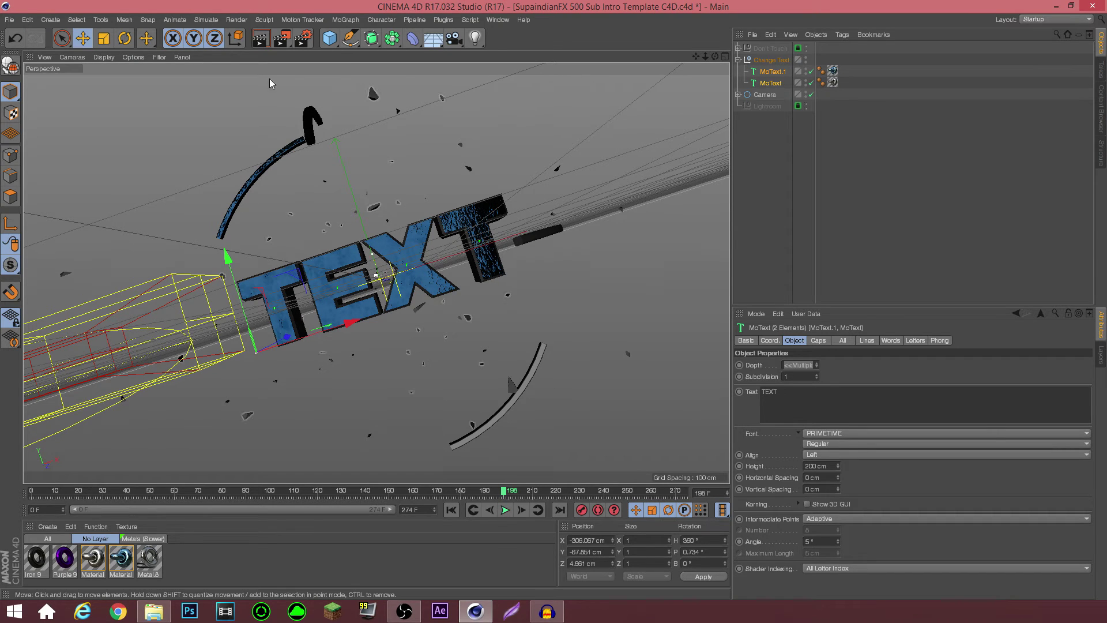
On the Render Settings Save page, enable an After Effects Compositing Project File with Include 3D Data.
click(306, 38)
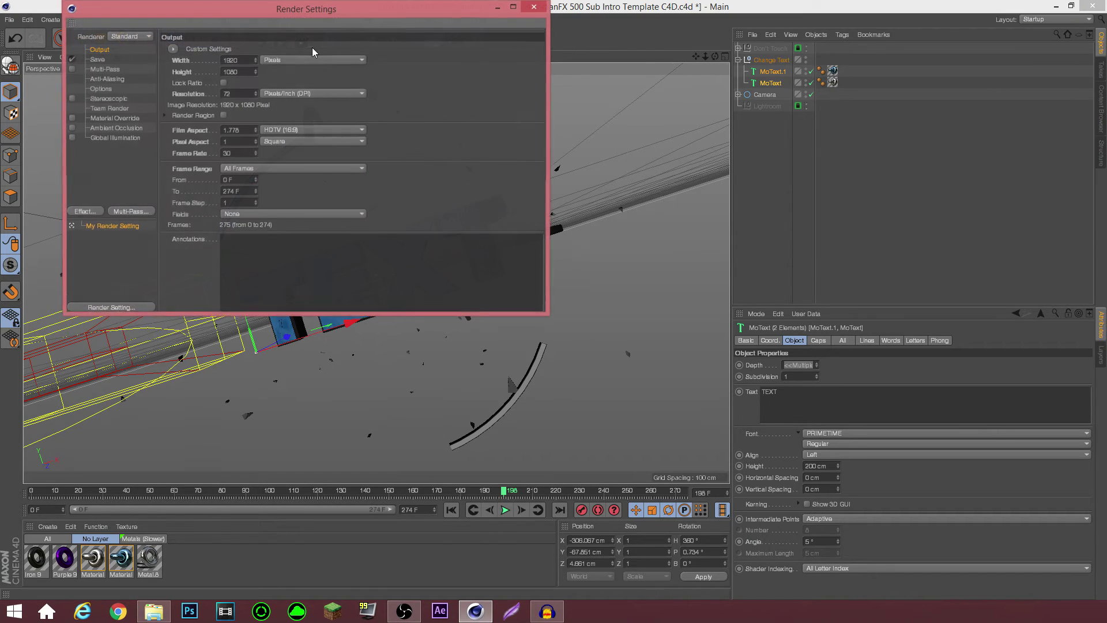
drag(244, 9, 587, 41)
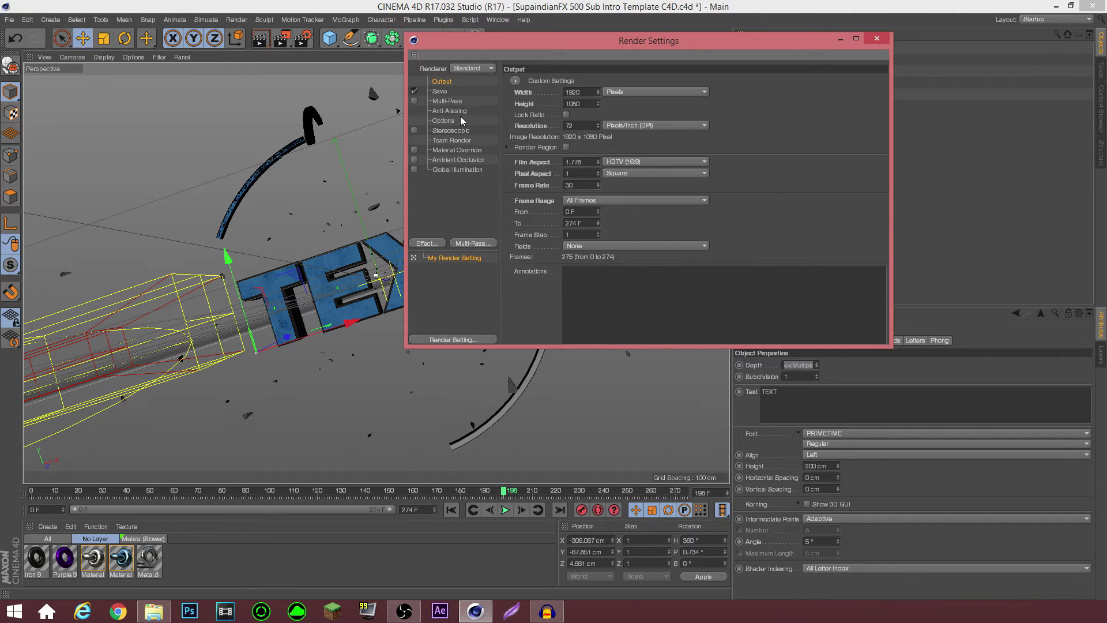
click(444, 92)
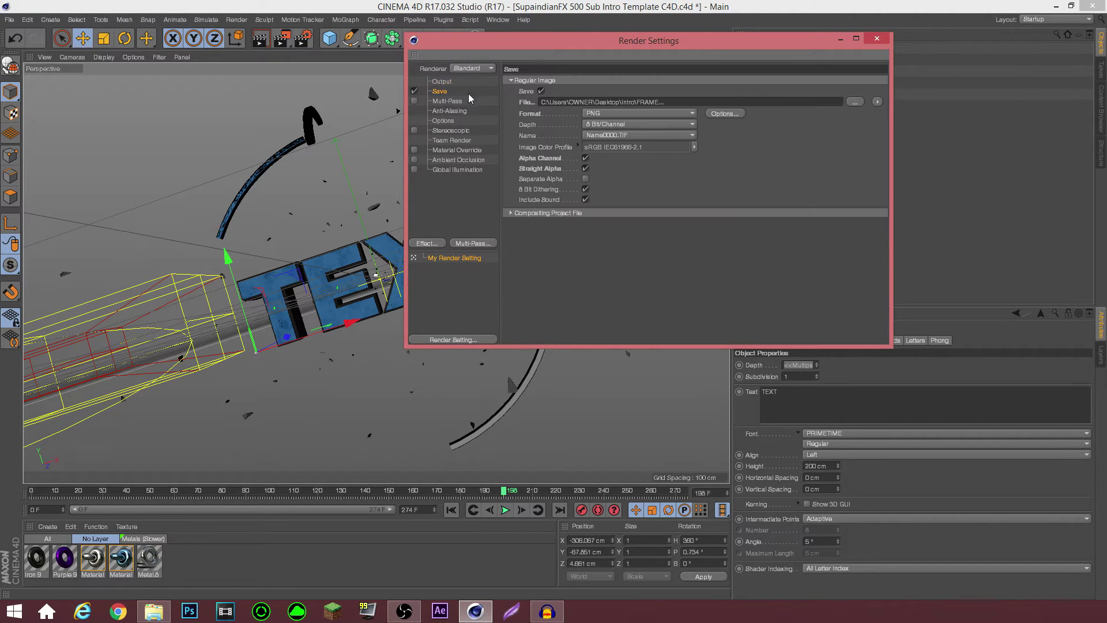
click(511, 213)
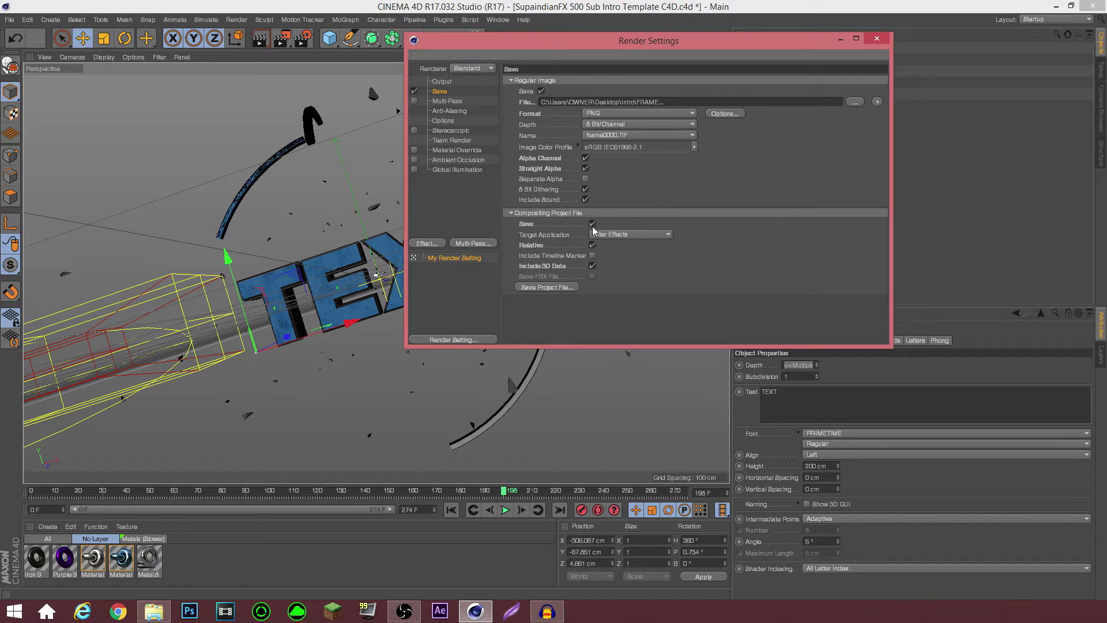
click(592, 265)
click(533, 286)
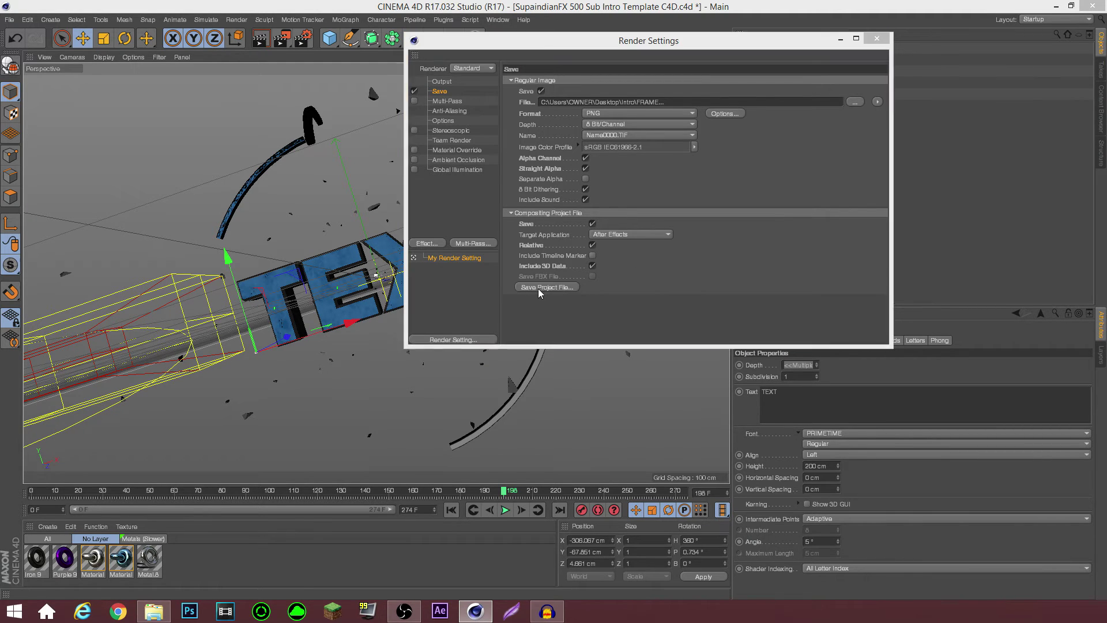
Cancel saving the project file to Desktop, then check the FRAME...aec file among the rendered frames, keeping the path.
click(454, 143)
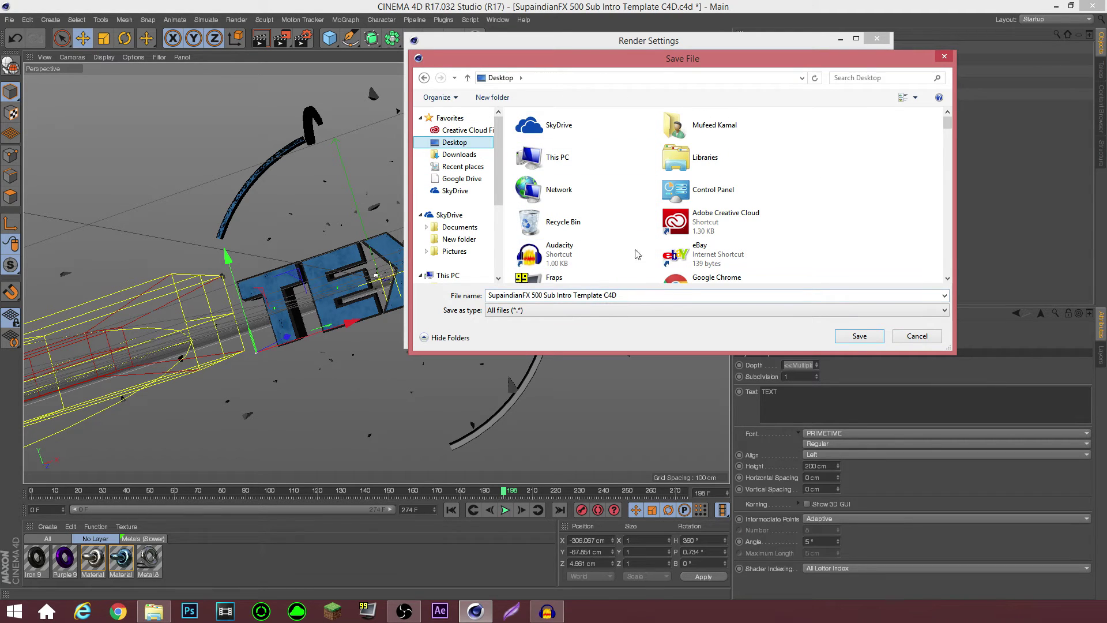
click(914, 339)
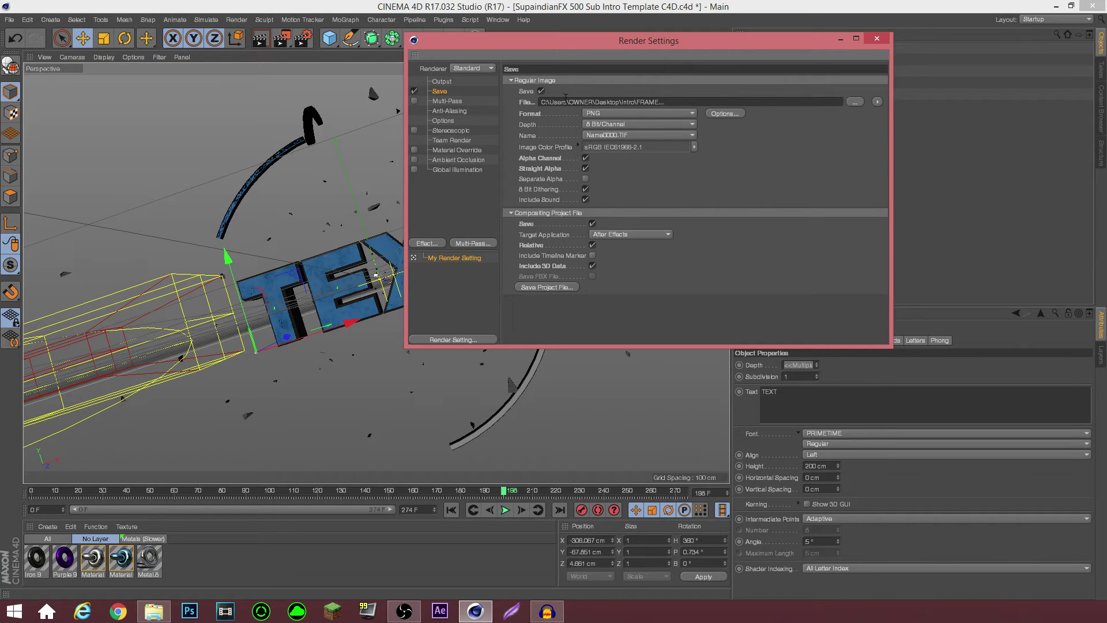
click(848, 102)
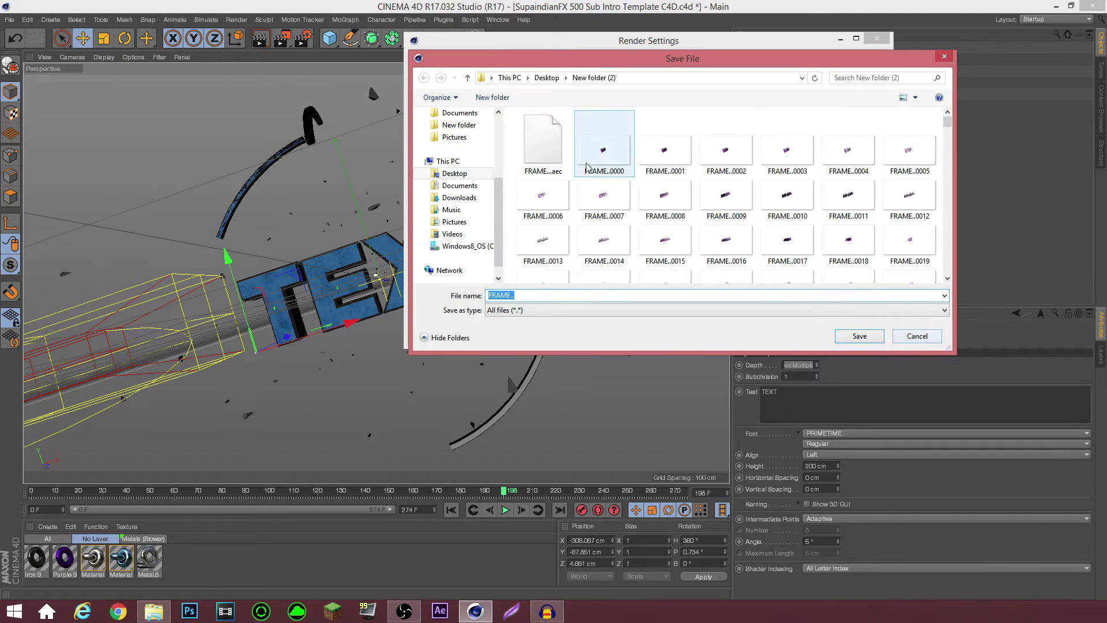
click(548, 149)
mouse_move(948, 122)
mouse_down()
mouse_move(947, 184)
mouse_move(948, 121)
mouse_up()
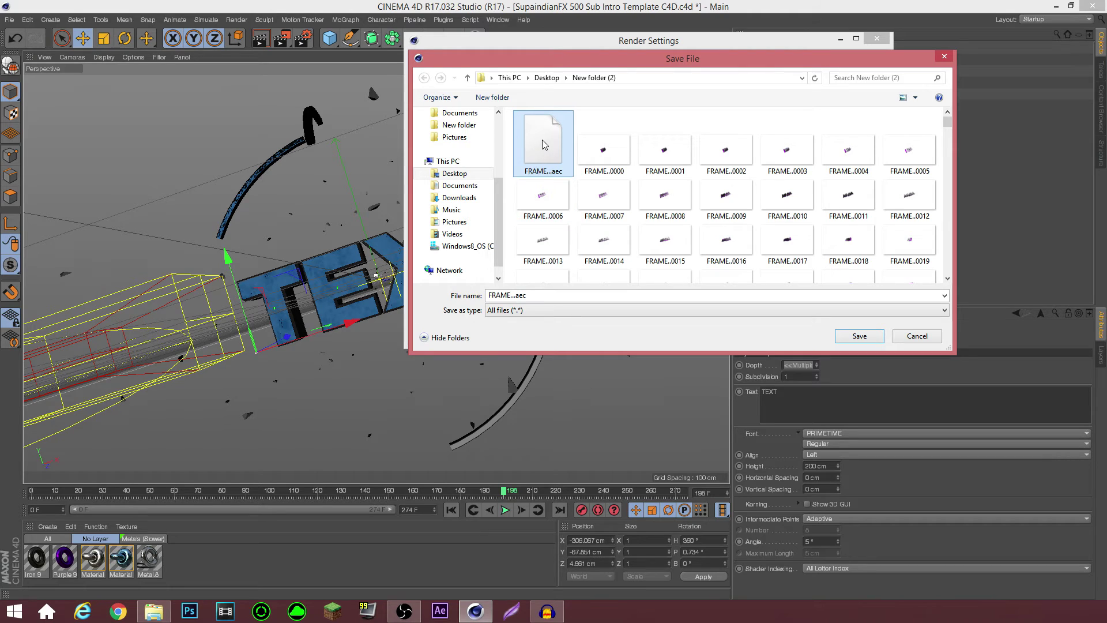
click(922, 338)
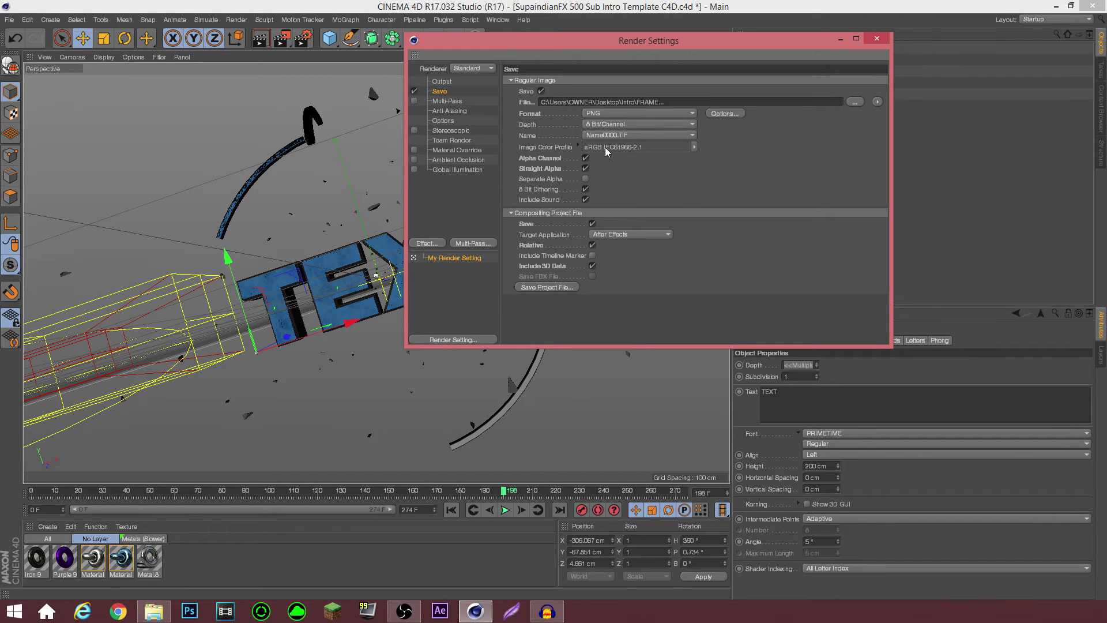
Close Render Settings, deselect the MoText objects, and quit Cinema 4D choosing No to saving.
click(871, 42)
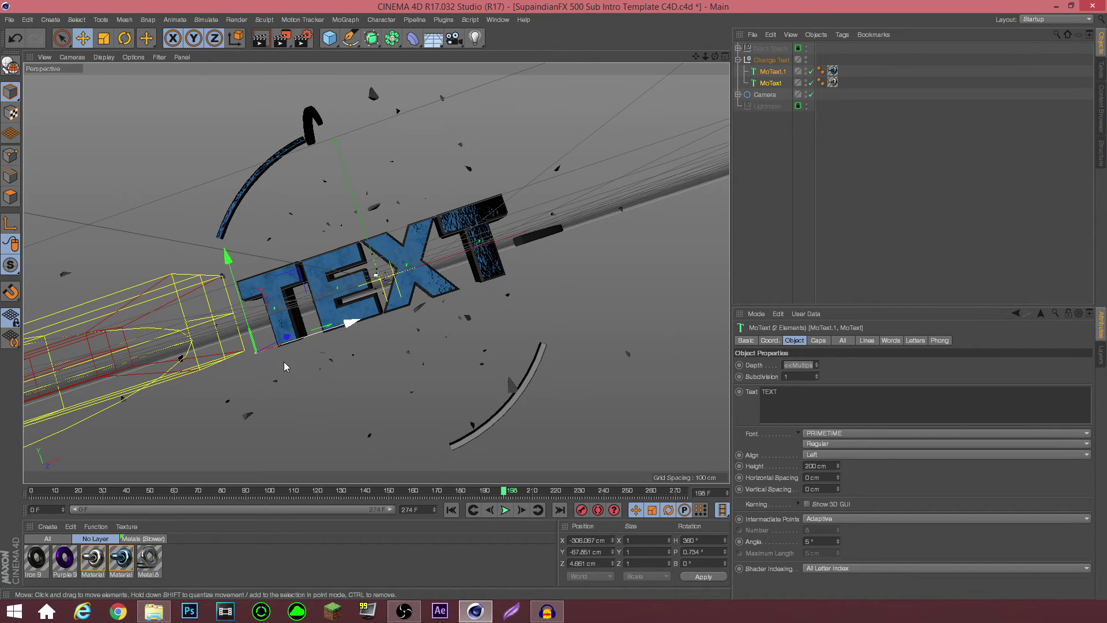
click(179, 575)
click(801, 218)
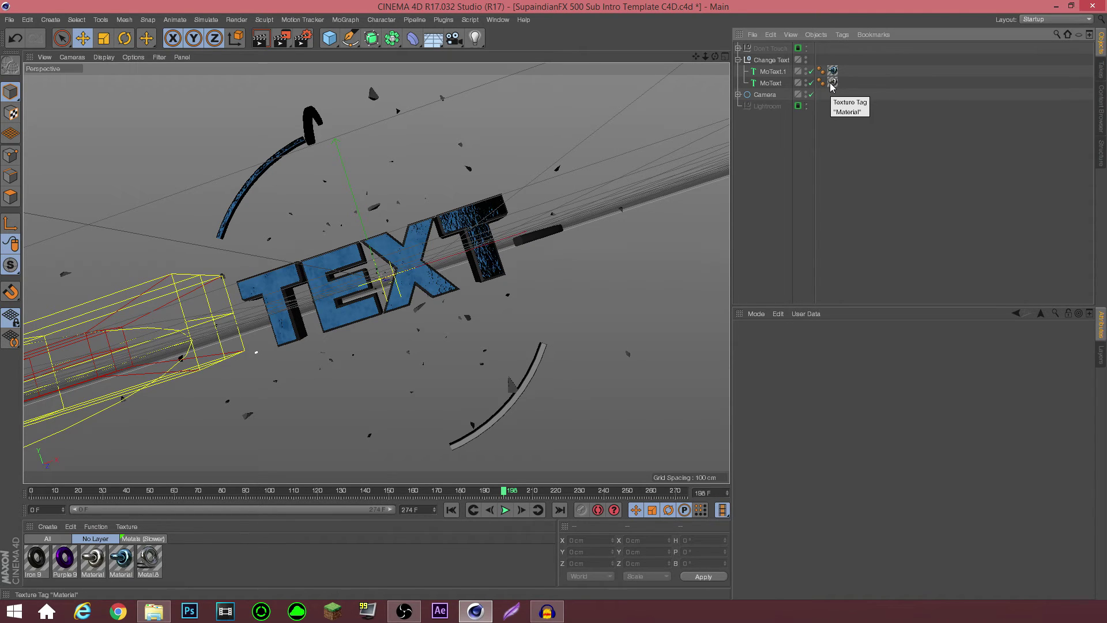
click(1092, 6)
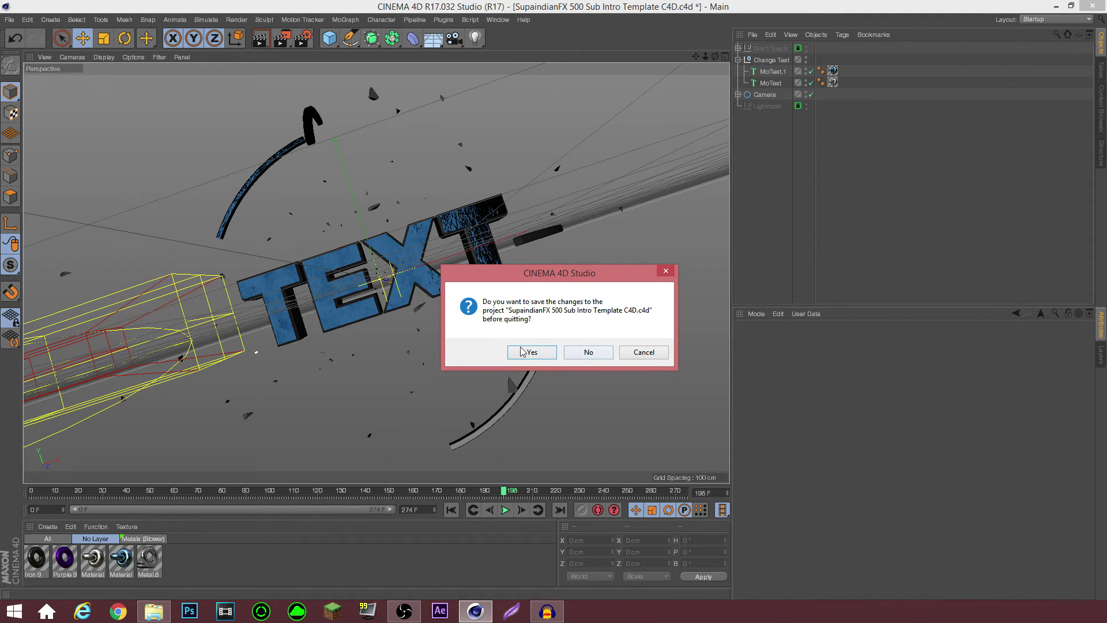
click(592, 354)
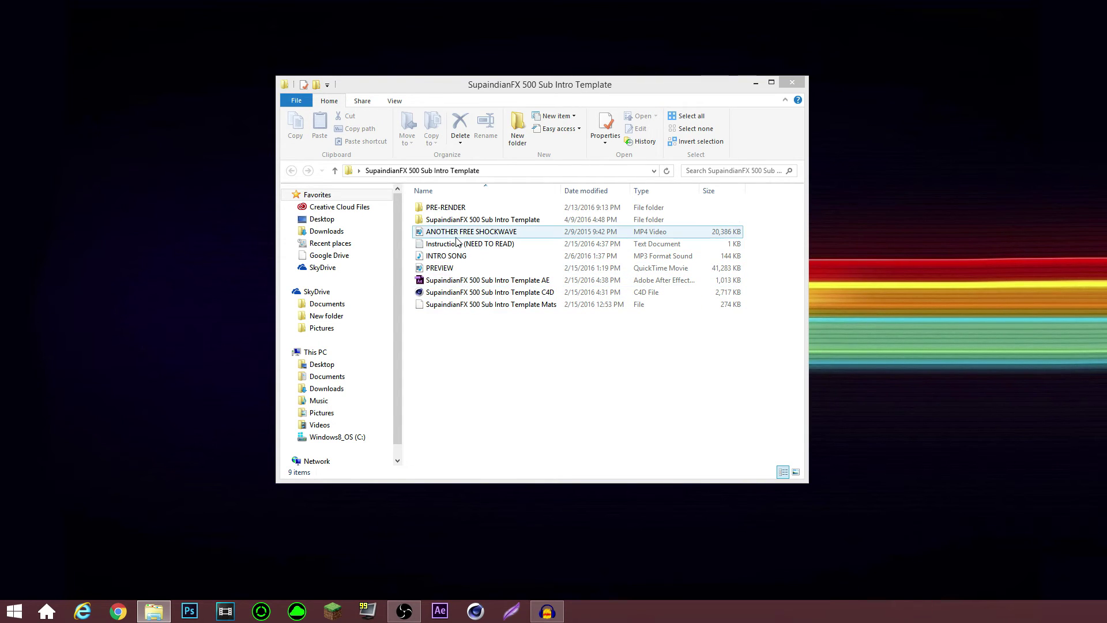
Open the SupaindianFX 500 Sub Intro Template AE project from the template folder and maximize After Effects.
click(467, 293)
ctrl+click(467, 293)
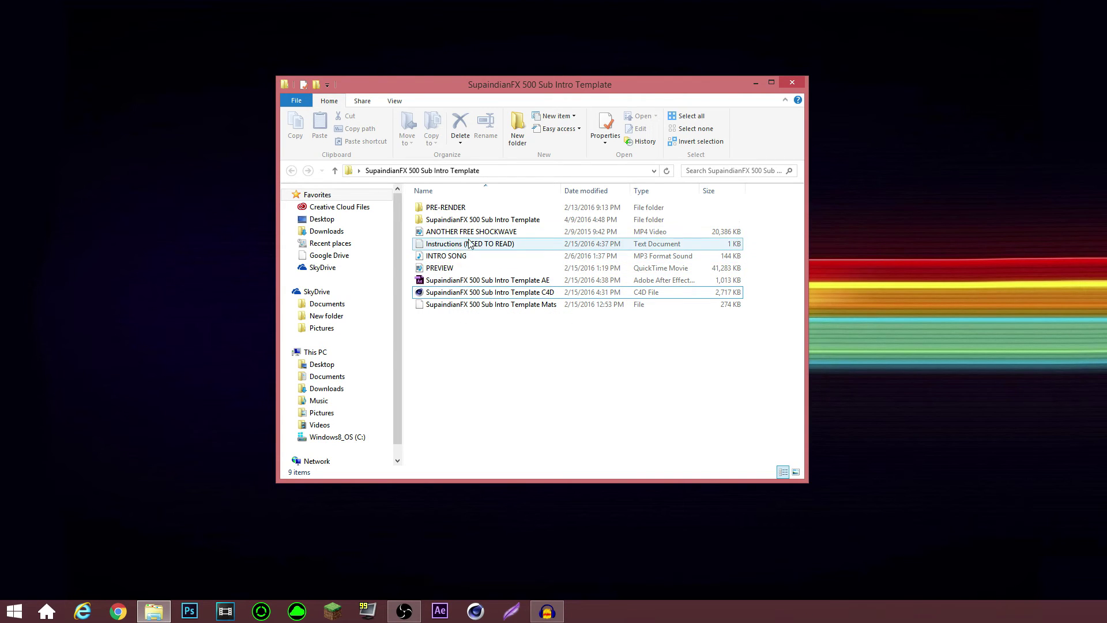
click(479, 284)
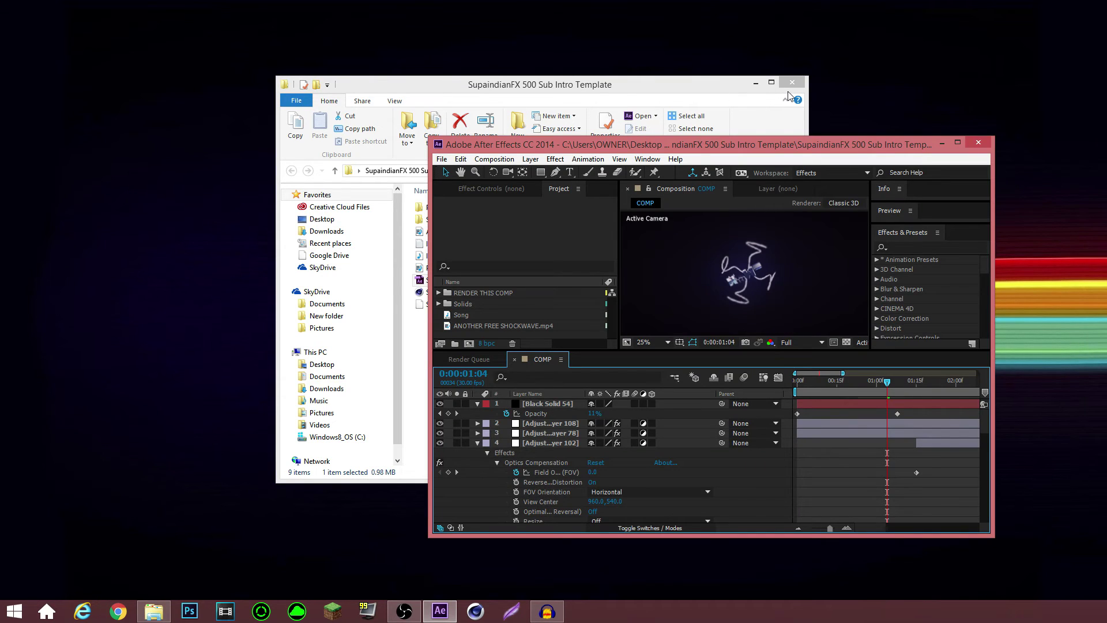
drag(729, 147, 659, 1)
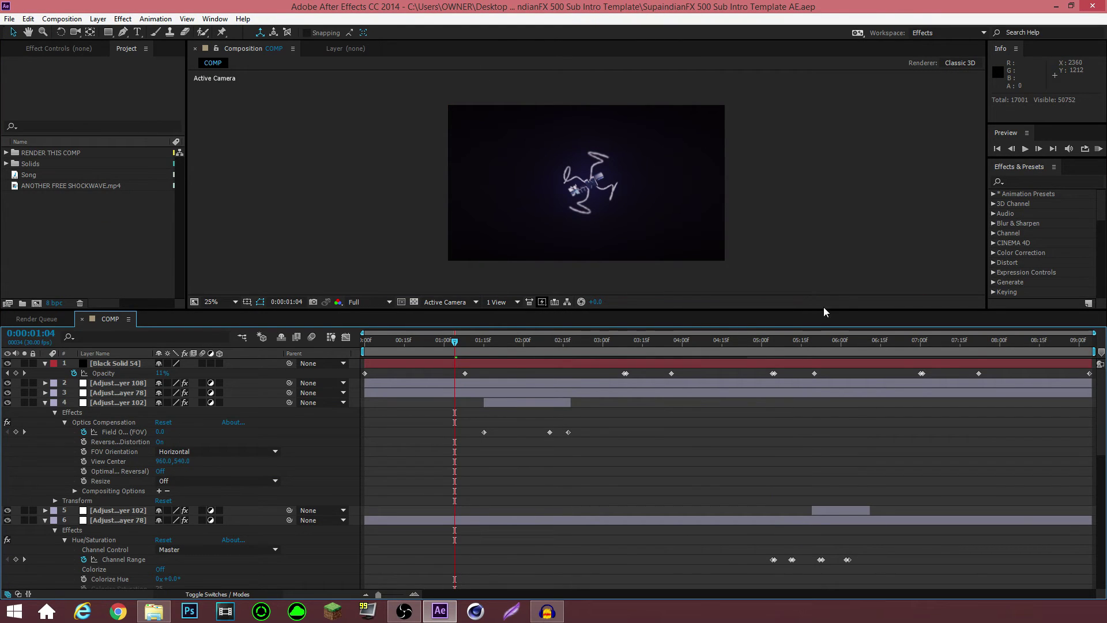
Collapse the expanded properties of layers 4, 6, 10 and 1 in COMP, then start an import from the Project panel.
scroll(686, 444, down, 2)
scroll(685, 445, up, 2)
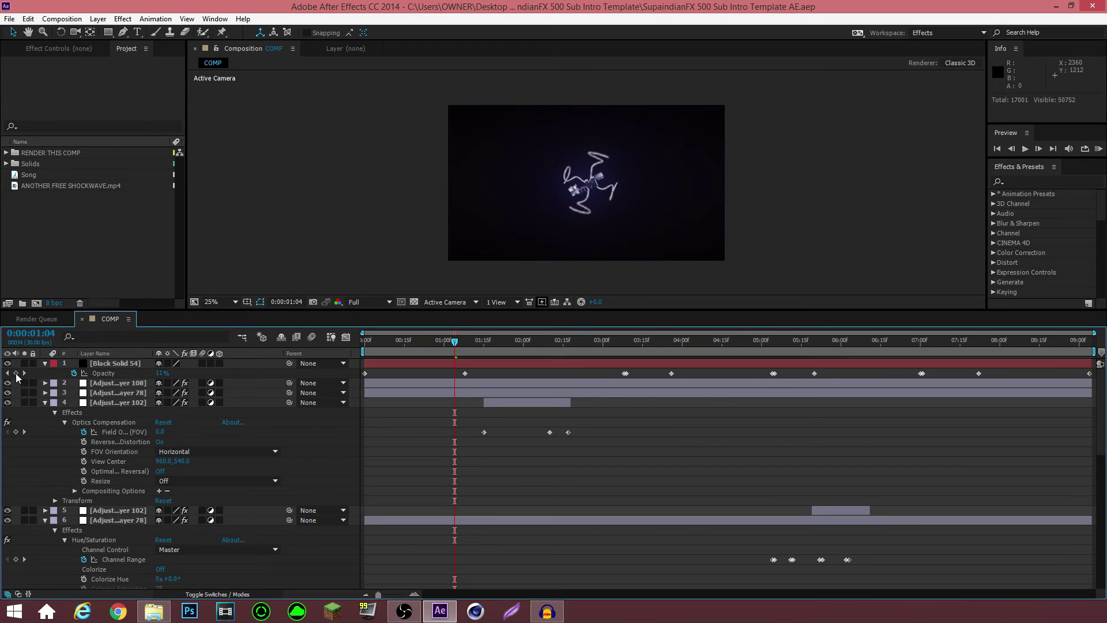
click(45, 403)
click(45, 421)
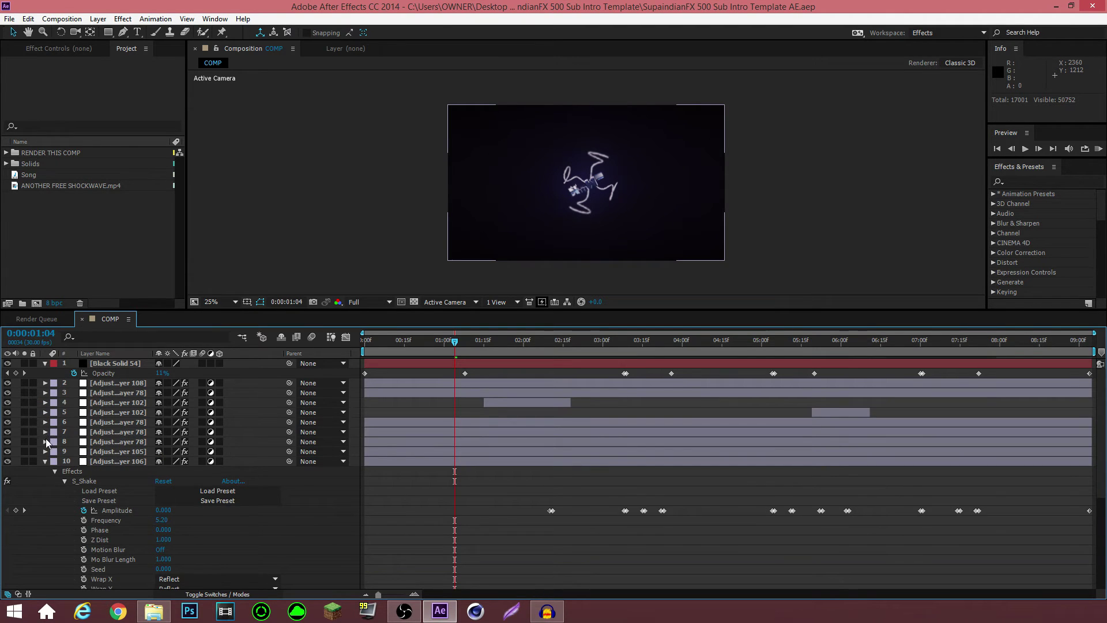
click(45, 461)
click(45, 363)
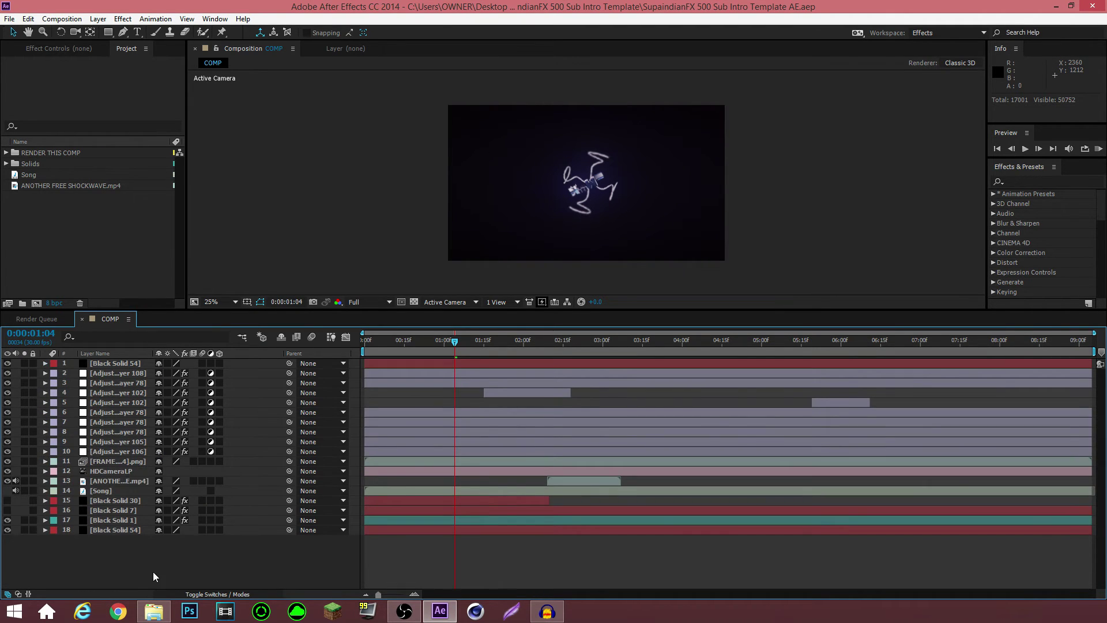
click(81, 228)
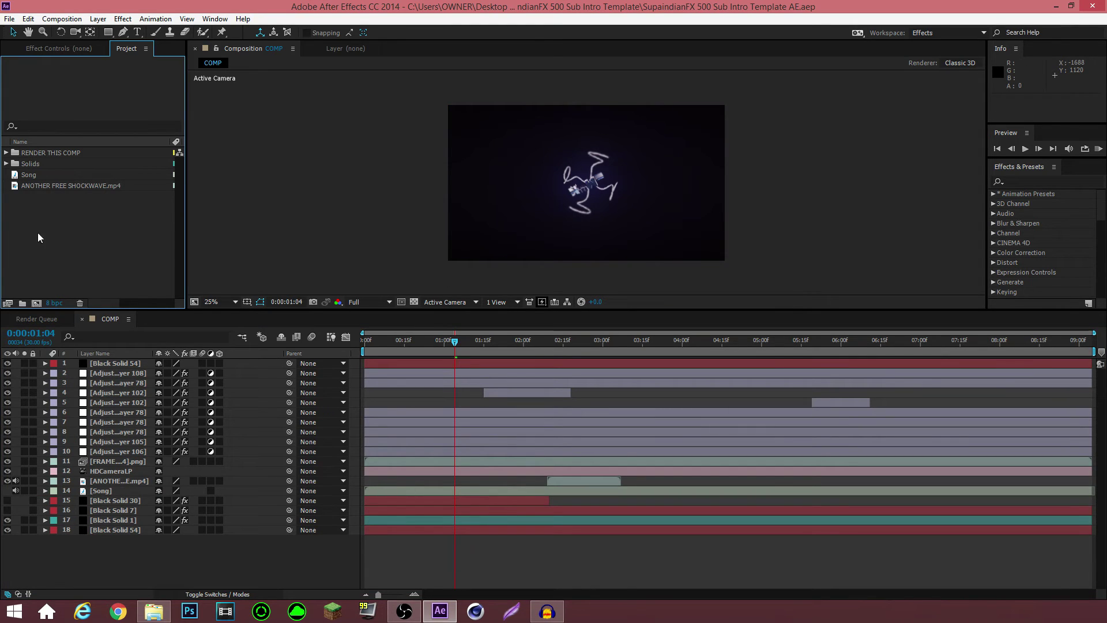
double_click(117, 248)
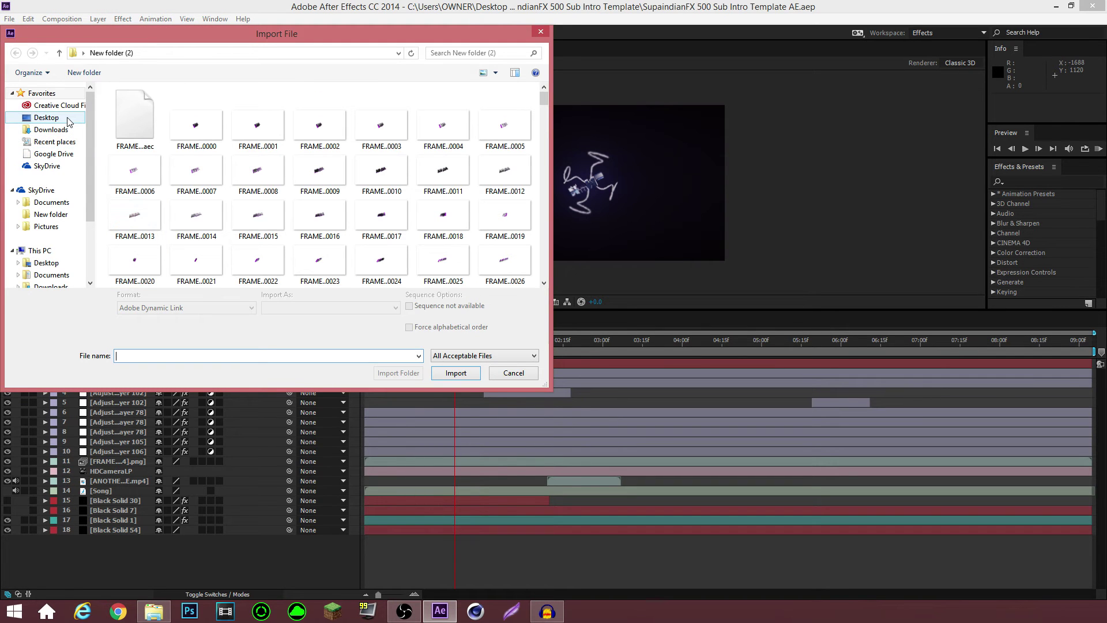
Import the FRAME .aec compositing file from Desktop > SupaindianFX 500 Sub Intro Template > PRE-RENDER.
click(69, 119)
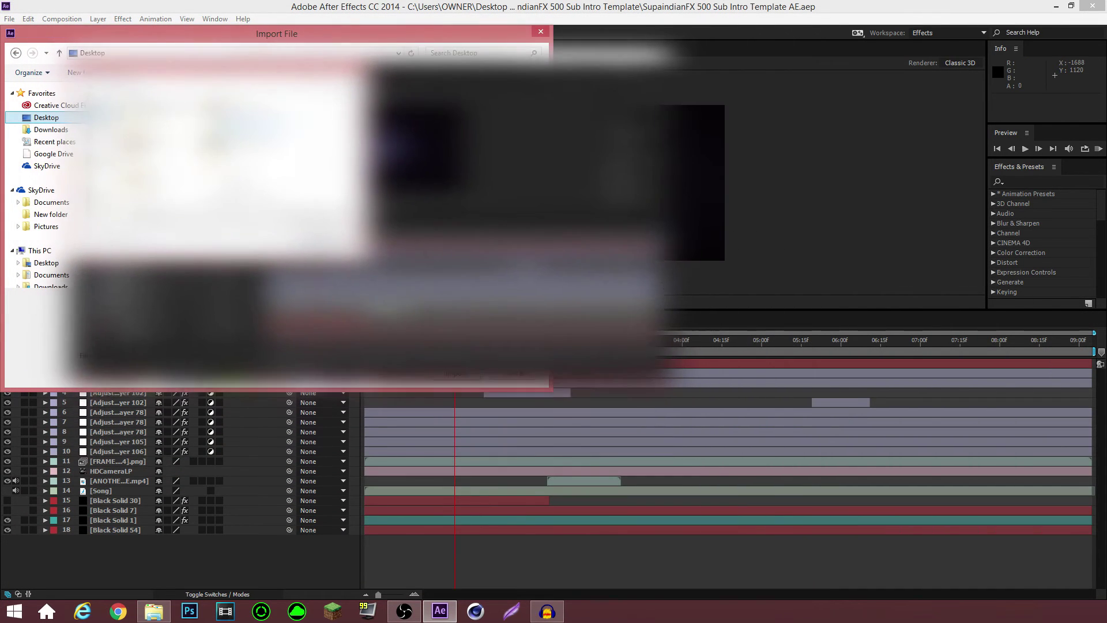
scroll(305, 184, down, 3)
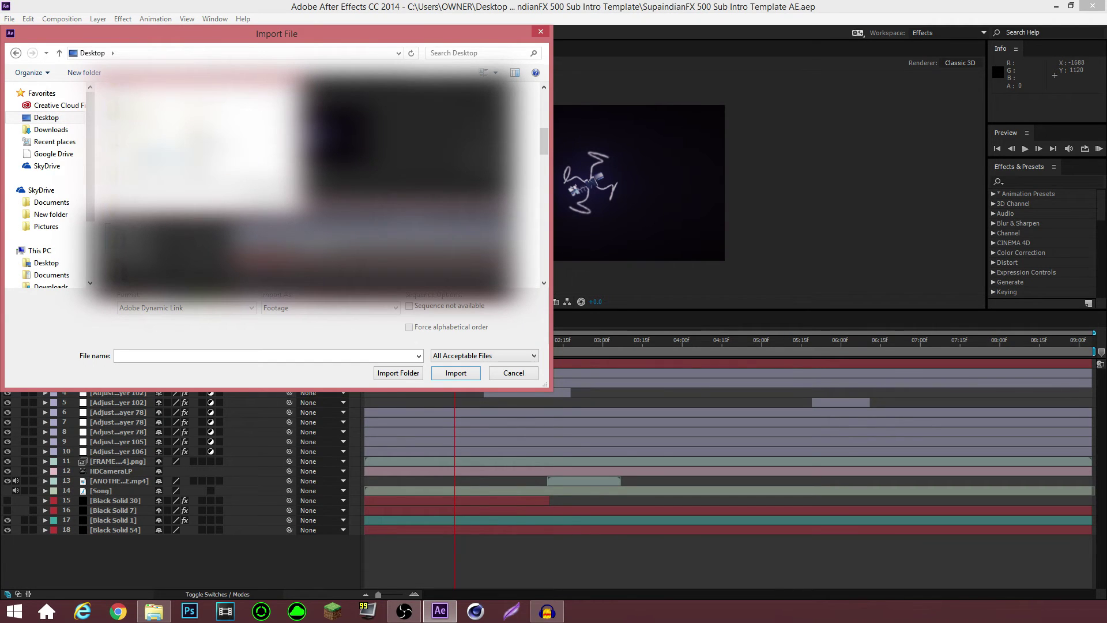
double_click(159, 156)
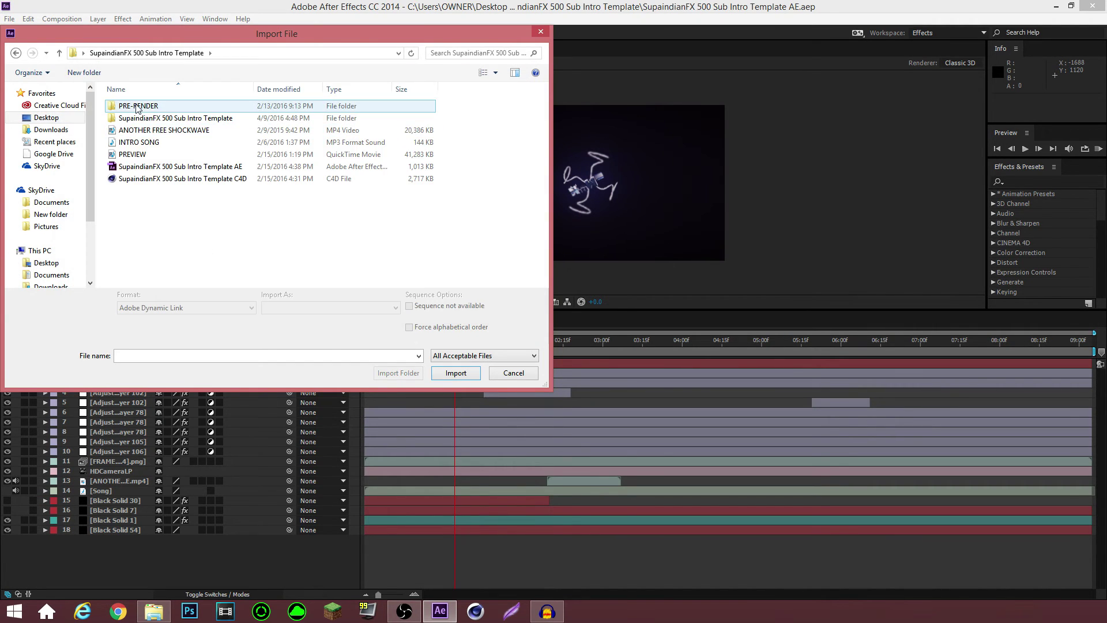
double_click(139, 106)
scroll(381, 158, down, 5)
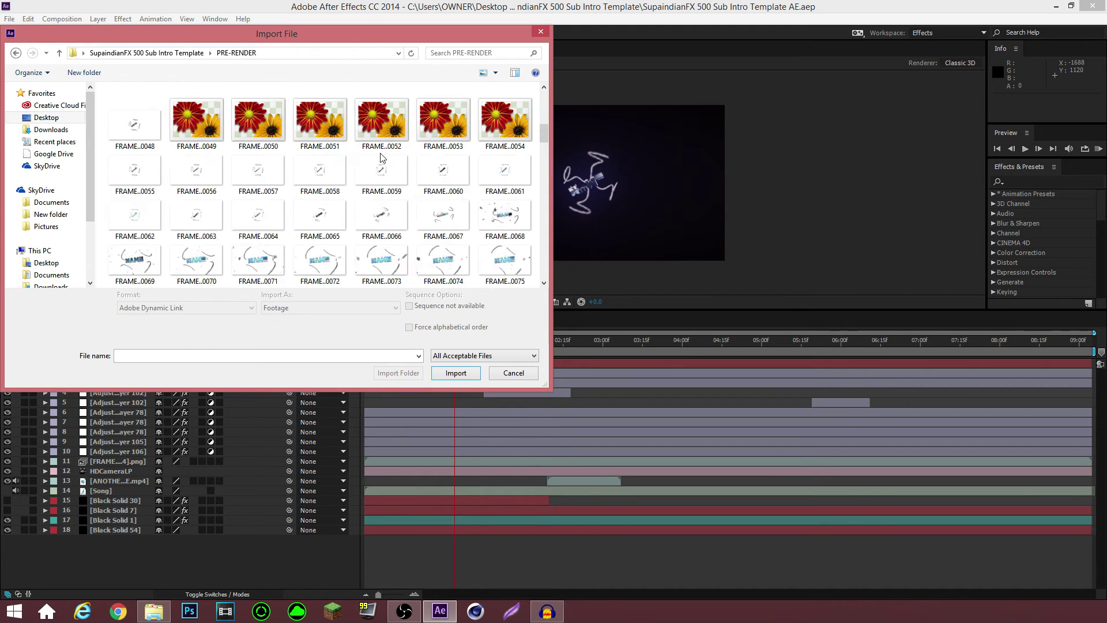
scroll(380, 158, down, 5)
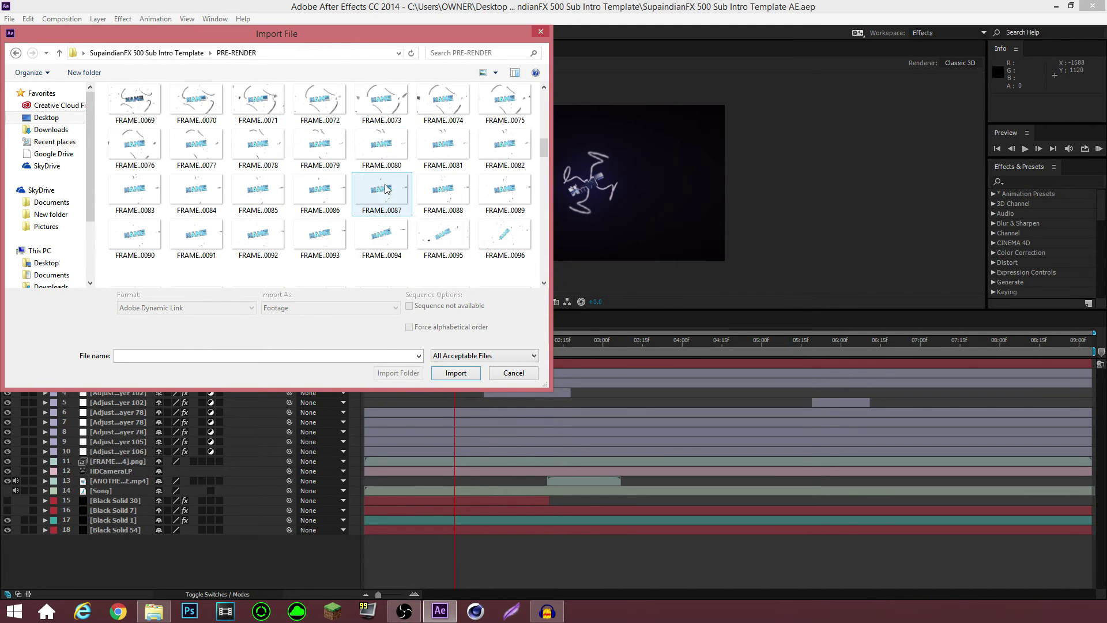
scroll(281, 190, up, 5)
scroll(281, 190, up, 5)
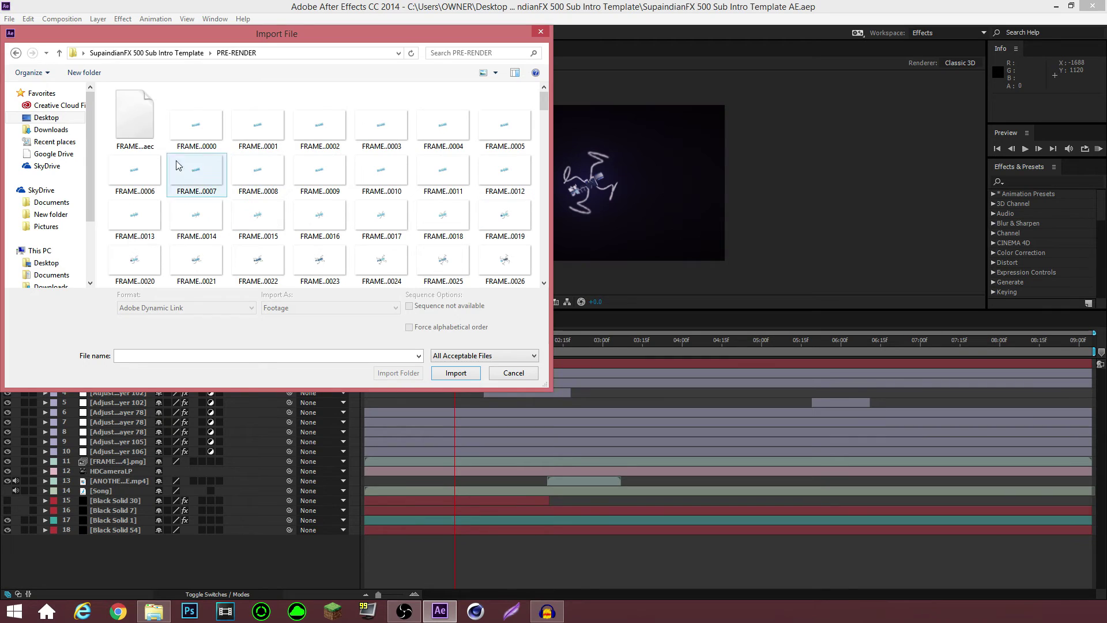
click(139, 121)
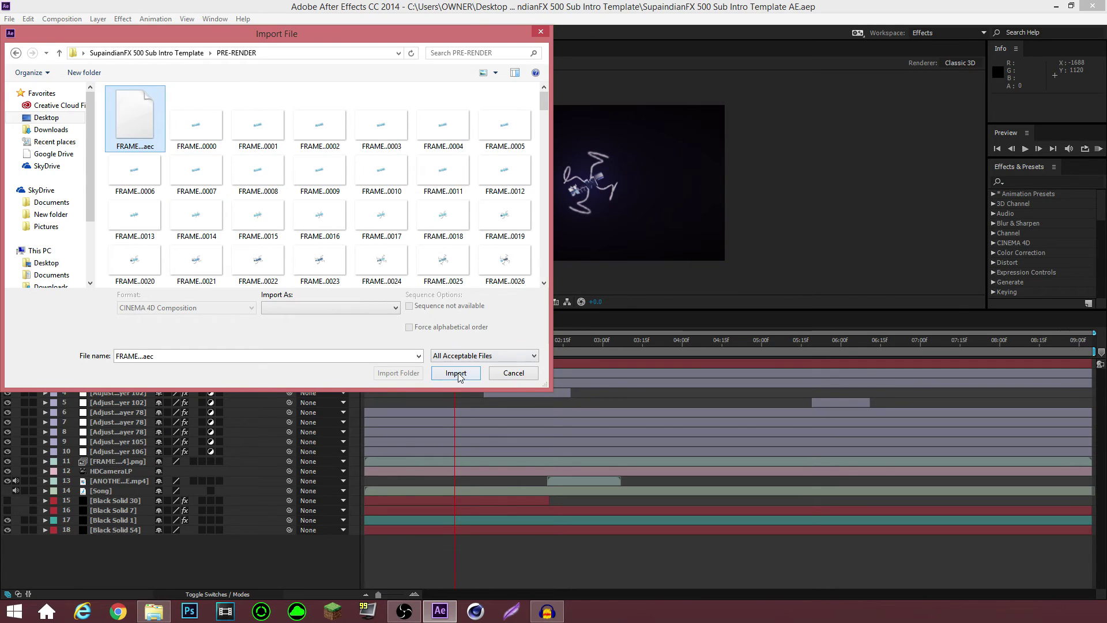
click(456, 372)
Expand the imported FRAME folder and open its composition.
click(26, 154)
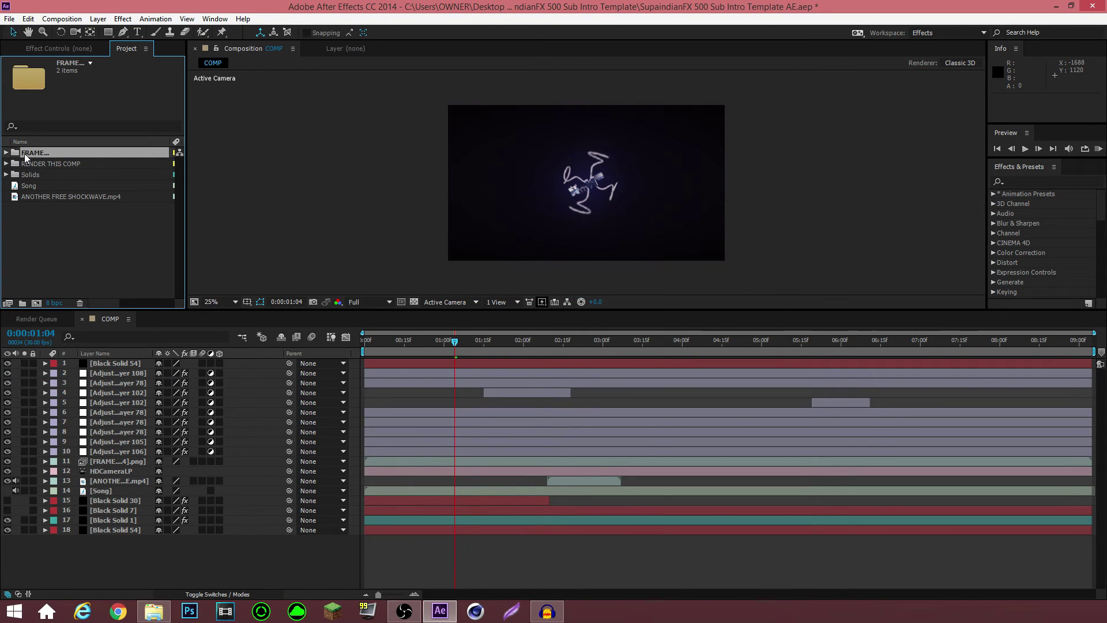
click(5, 152)
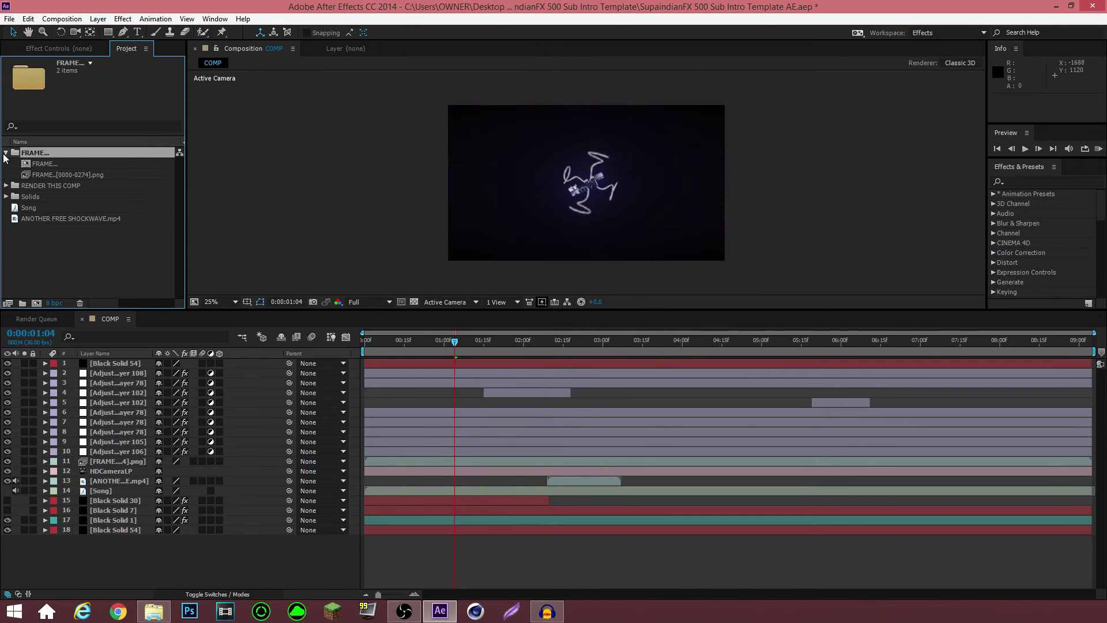
click(43, 164)
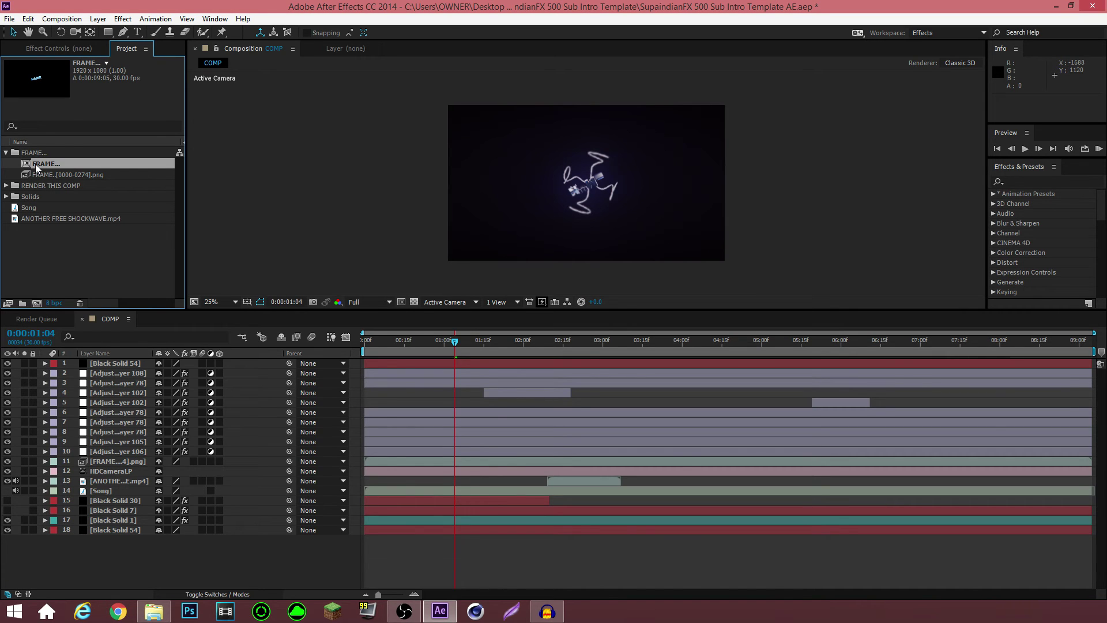
double_click(35, 164)
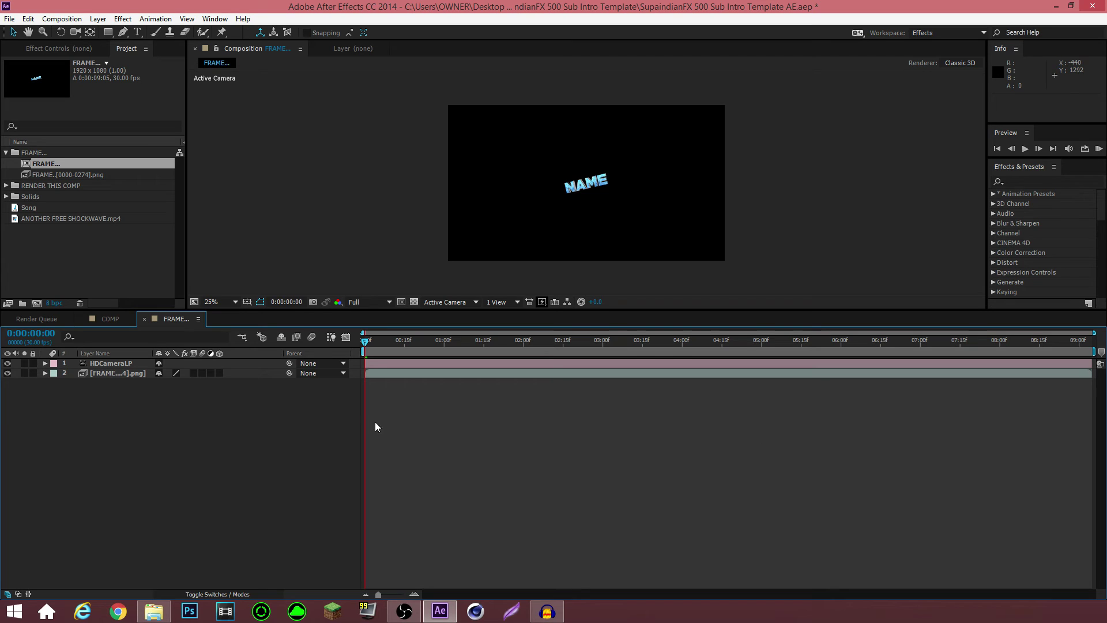
Scrub the NAME shatter animation, copy the HDCameraLP and PNG sequence layers, and return to COMP.
drag(454, 341, 754, 350)
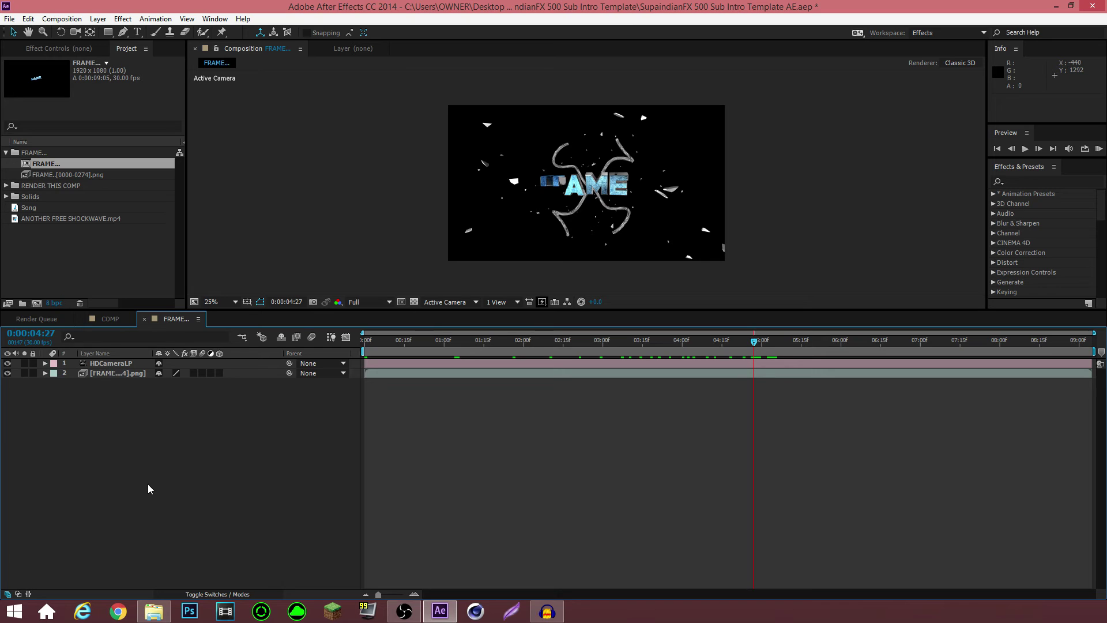
drag(148, 483, 109, 360)
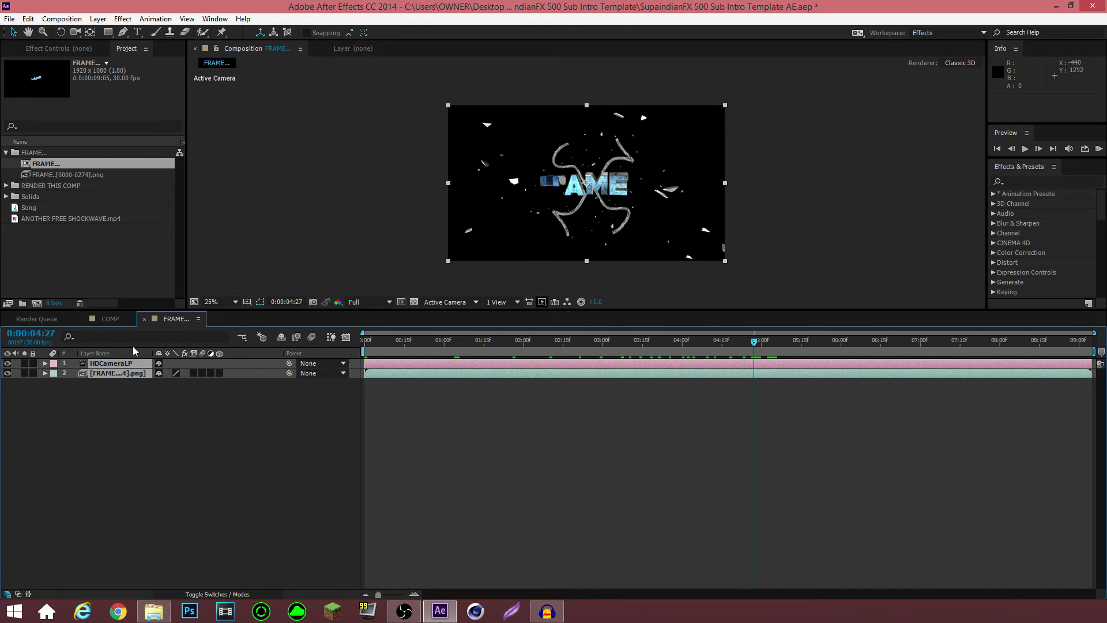
key(ctrl+c)
click(107, 317)
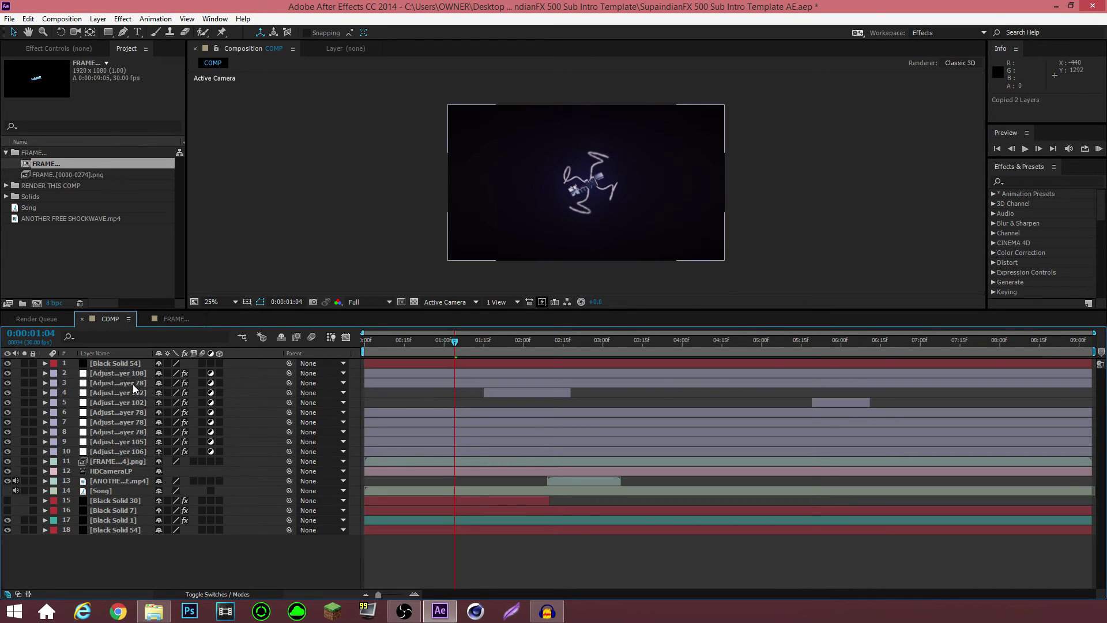
Paste HDCameraLP 2 and the new FRAME sequence into COMP and delete the old frame and camera layers.
click(110, 461)
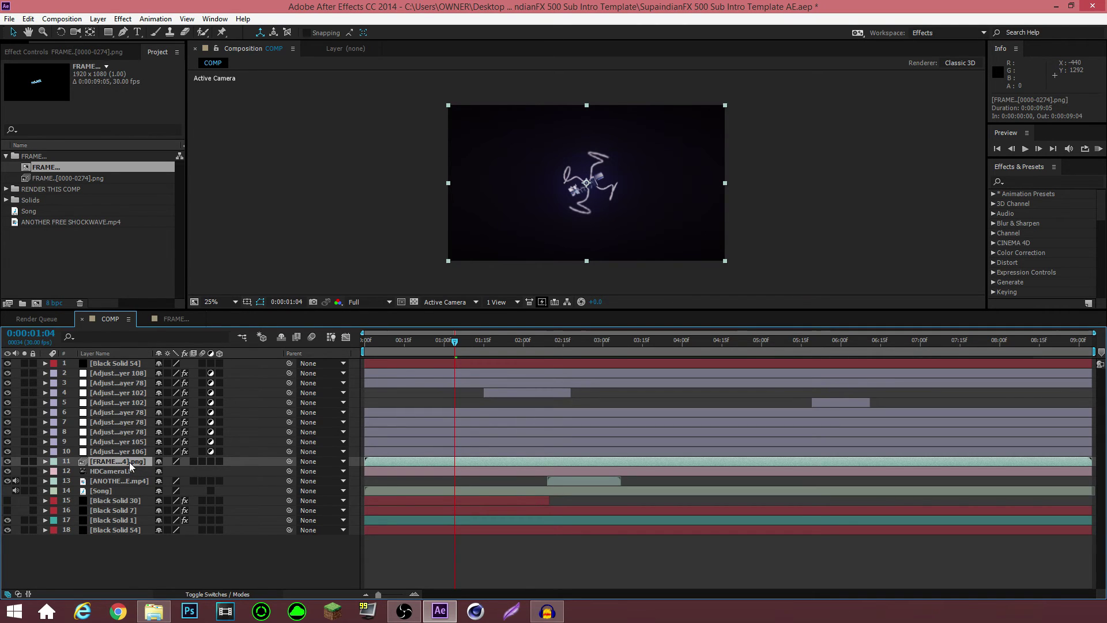
key(ctrl+v)
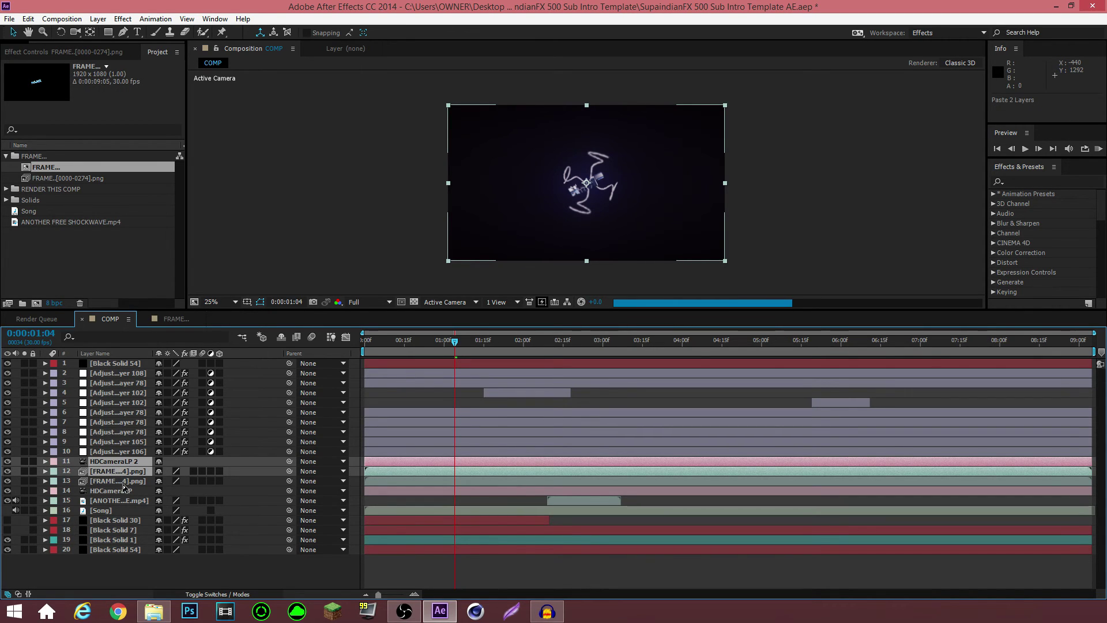
click(121, 482)
shift+click(117, 491)
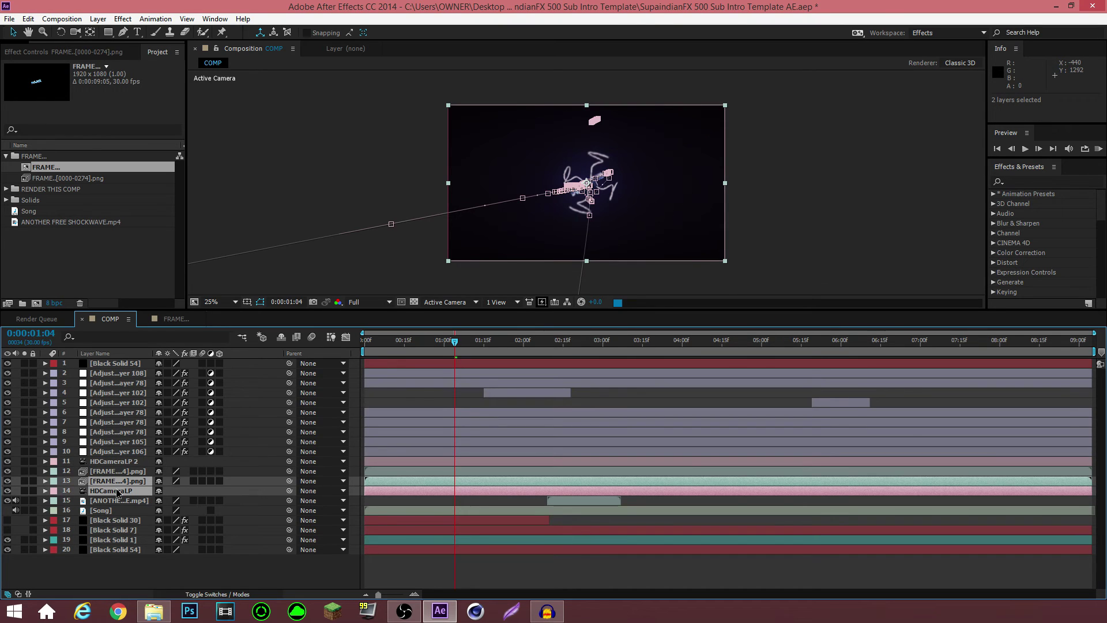
key(Delete)
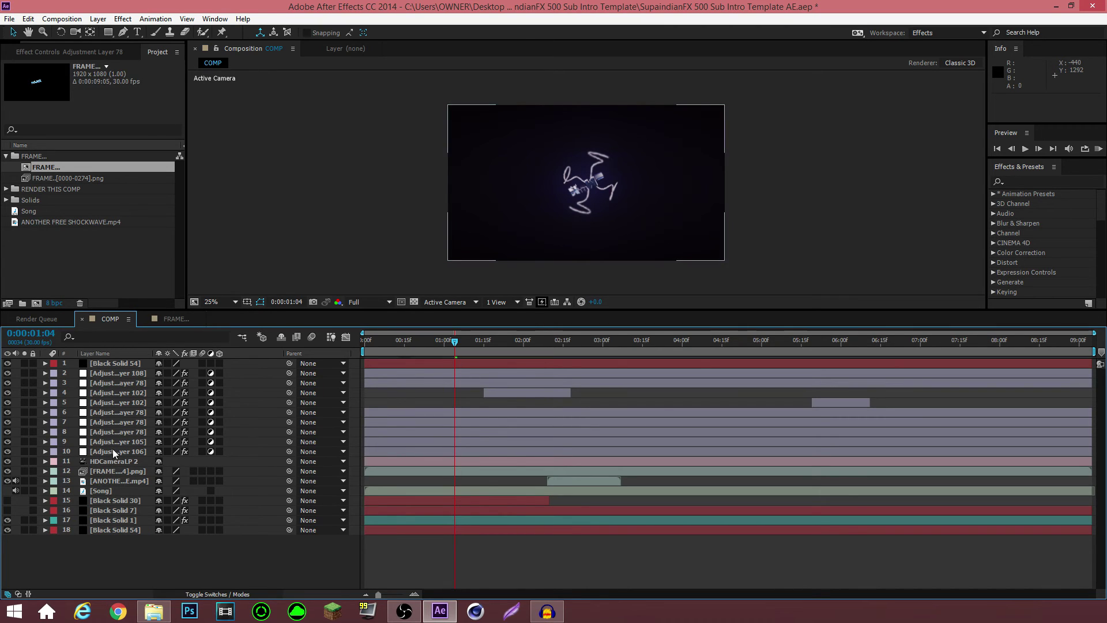
Inspect the Song and ANOTHER FREE SHOCKWAVE.mp4 items, then return the viewer to COMP.
click(32, 211)
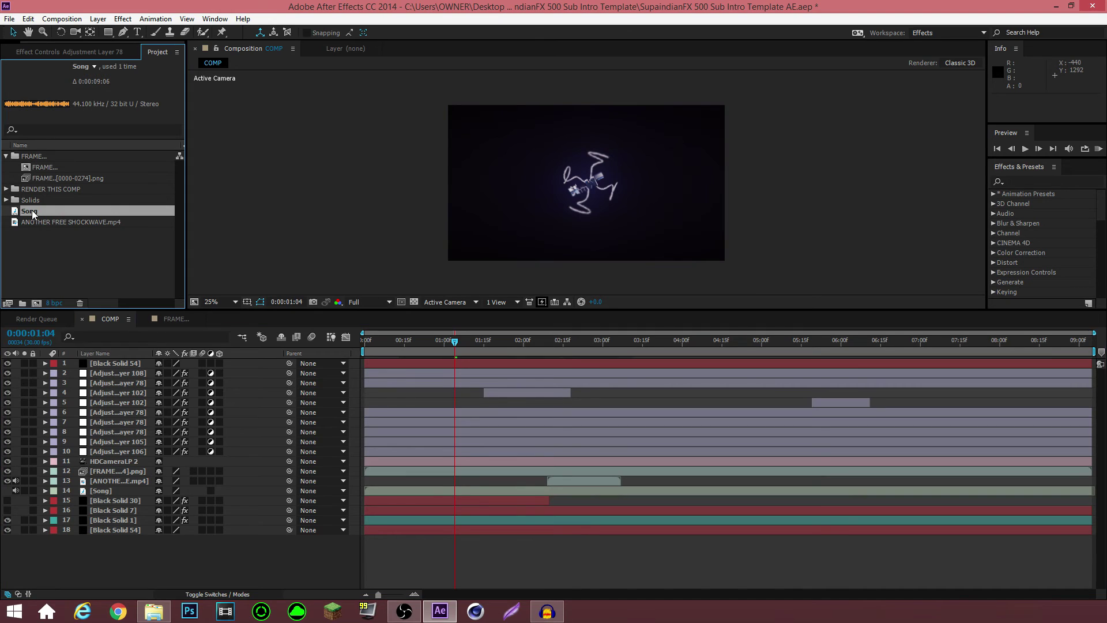
click(39, 222)
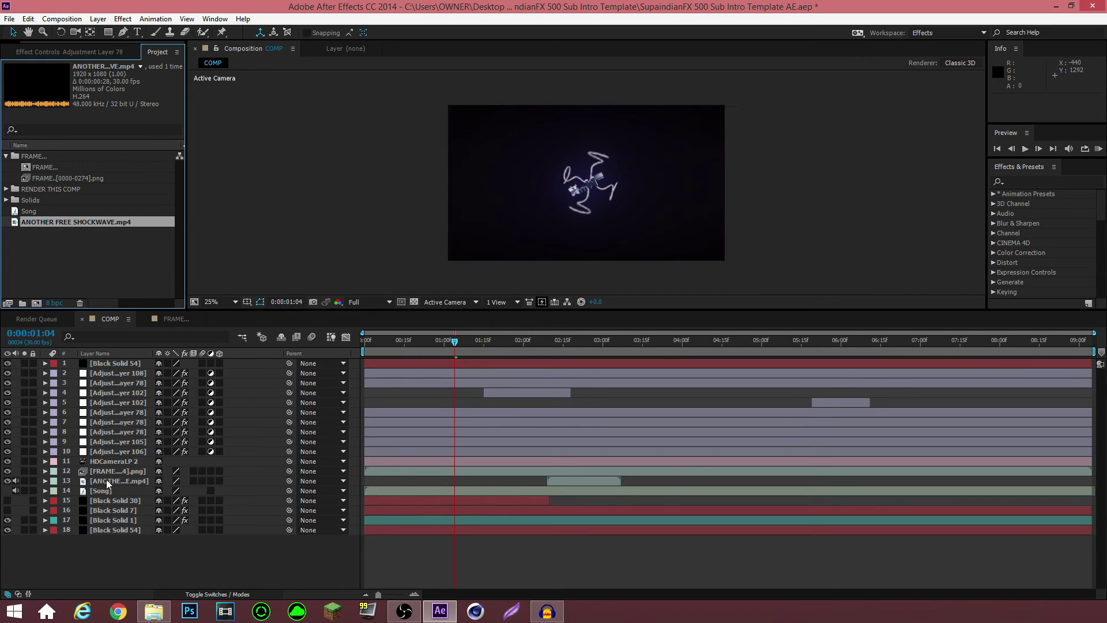
double_click(73, 222)
right_click(74, 223)
click(50, 245)
double_click(49, 244)
click(540, 32)
click(138, 323)
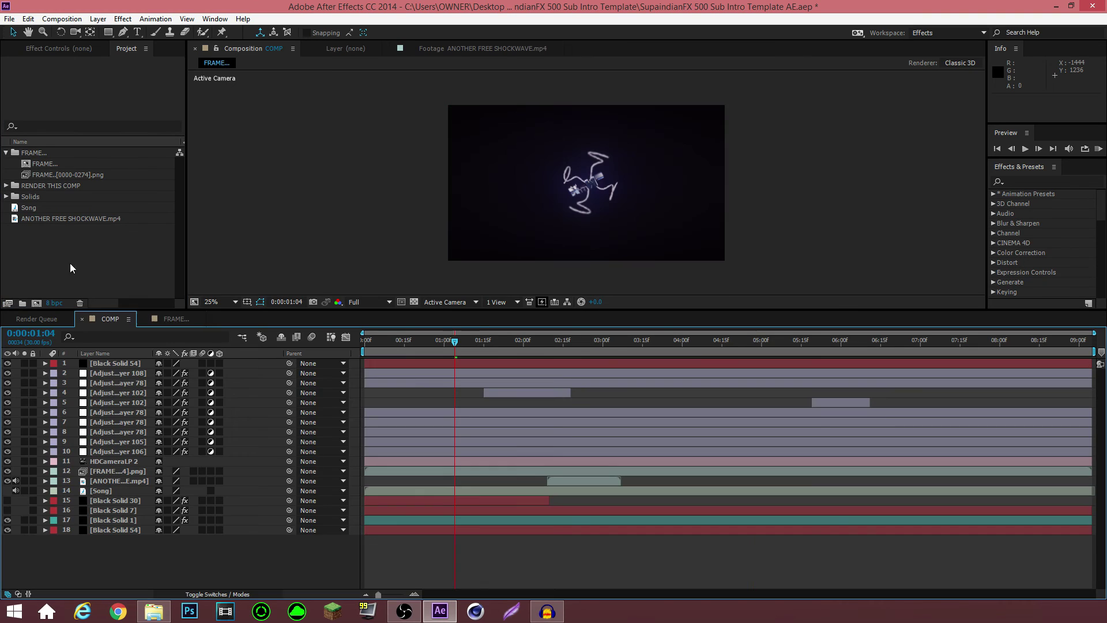
Cancel Replace Footage > File for the shockwave footage and play a preview of COMP.
right_click(64, 220)
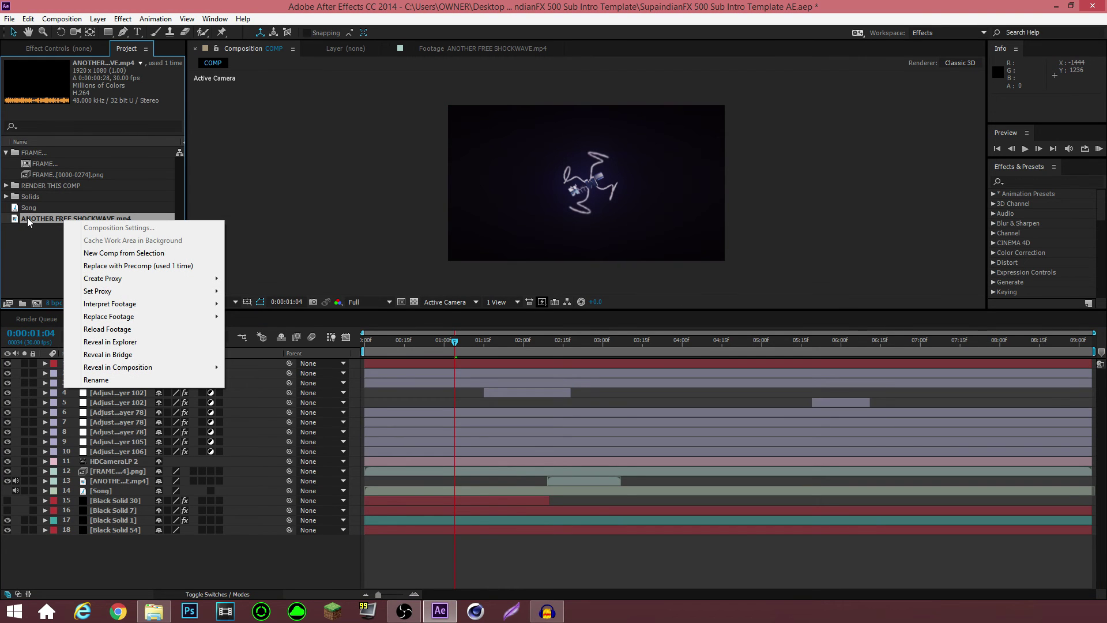
mouse_move(156, 322)
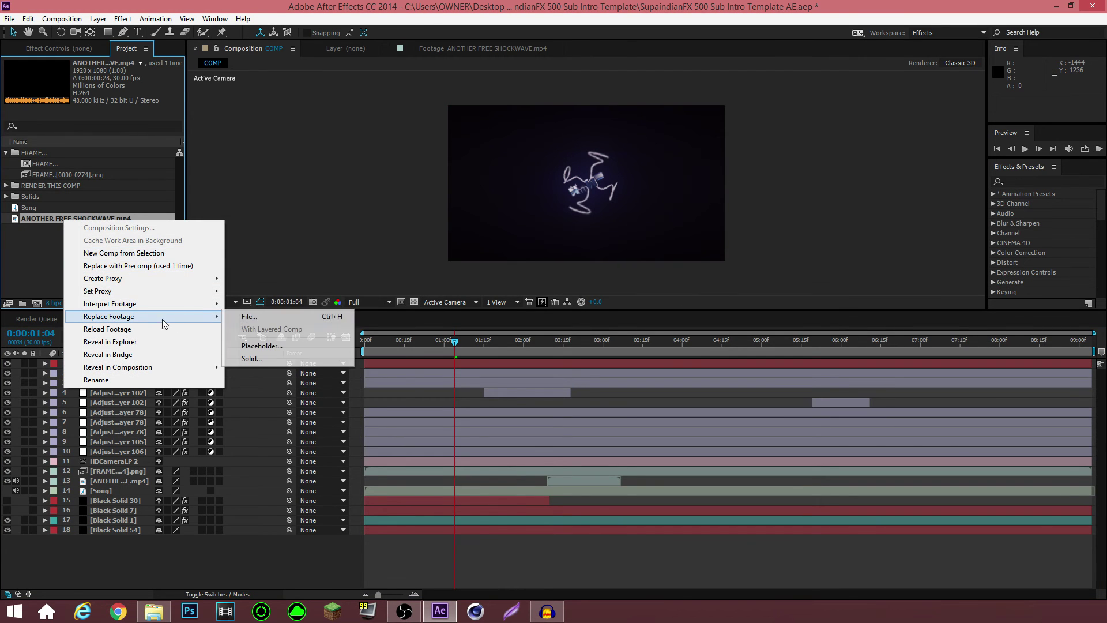
click(249, 316)
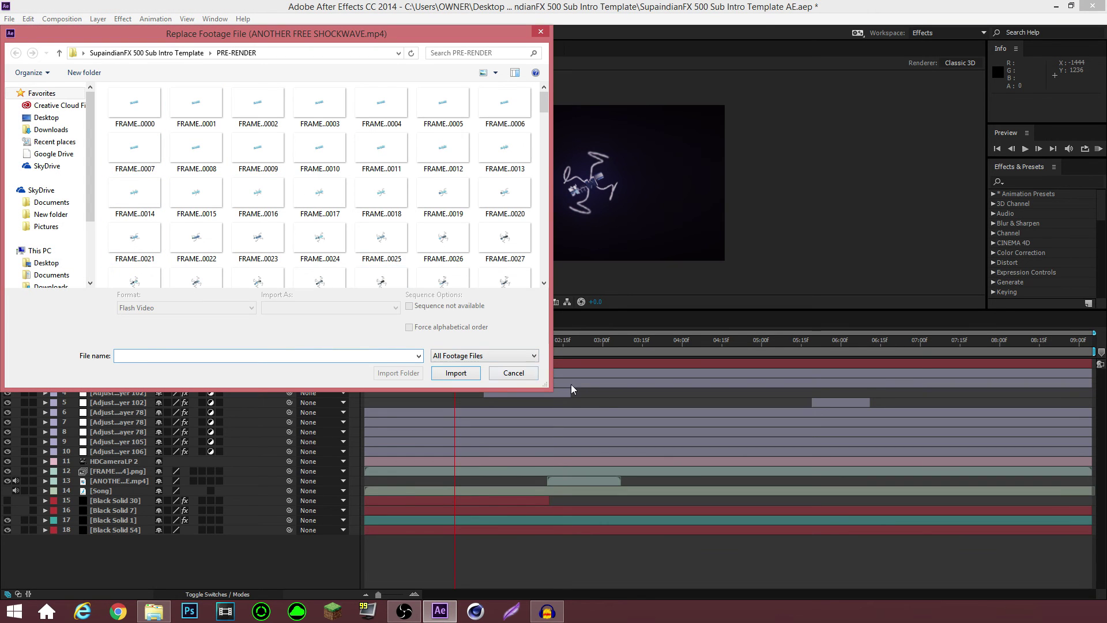
click(525, 376)
click(99, 247)
key(space)
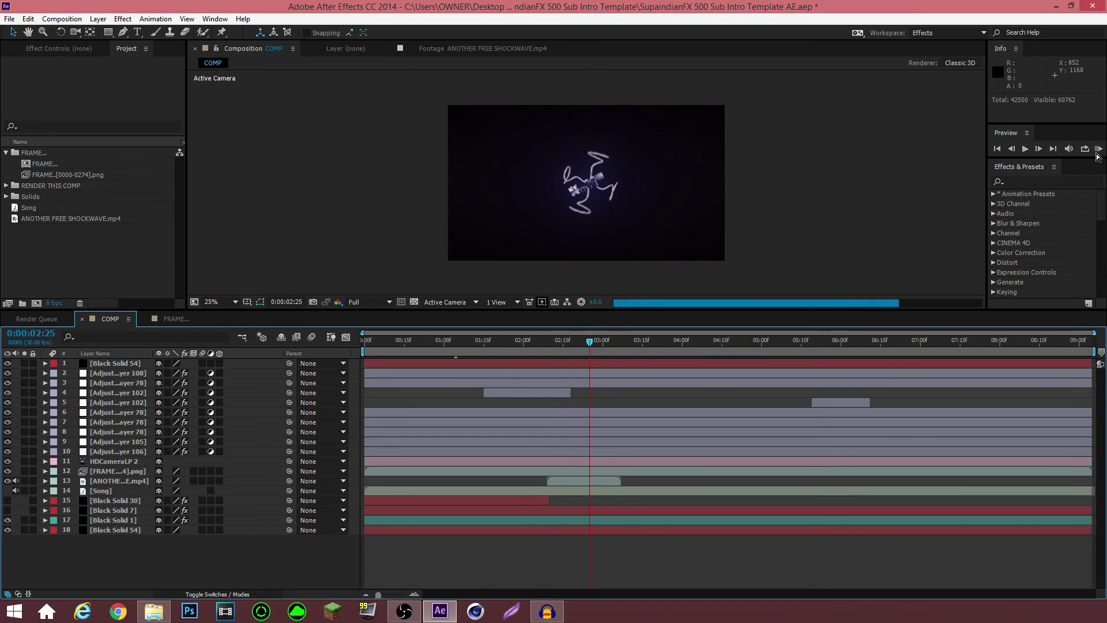
Queue COMP from the RENDER THIS COMP folder via Composition > Add to Render Queue.
click(7, 186)
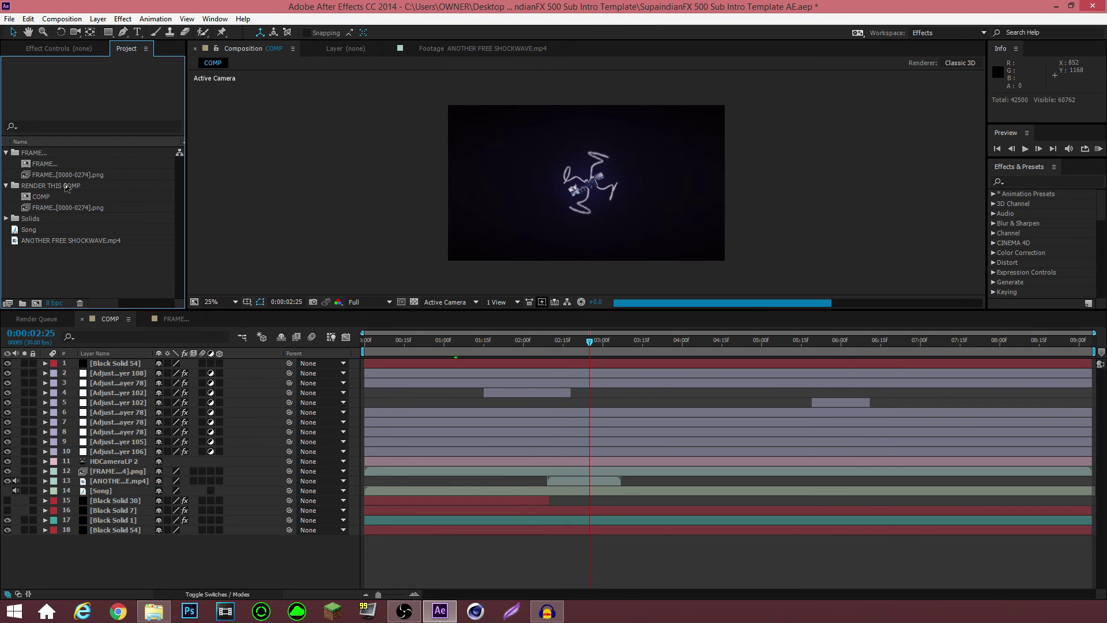
click(36, 198)
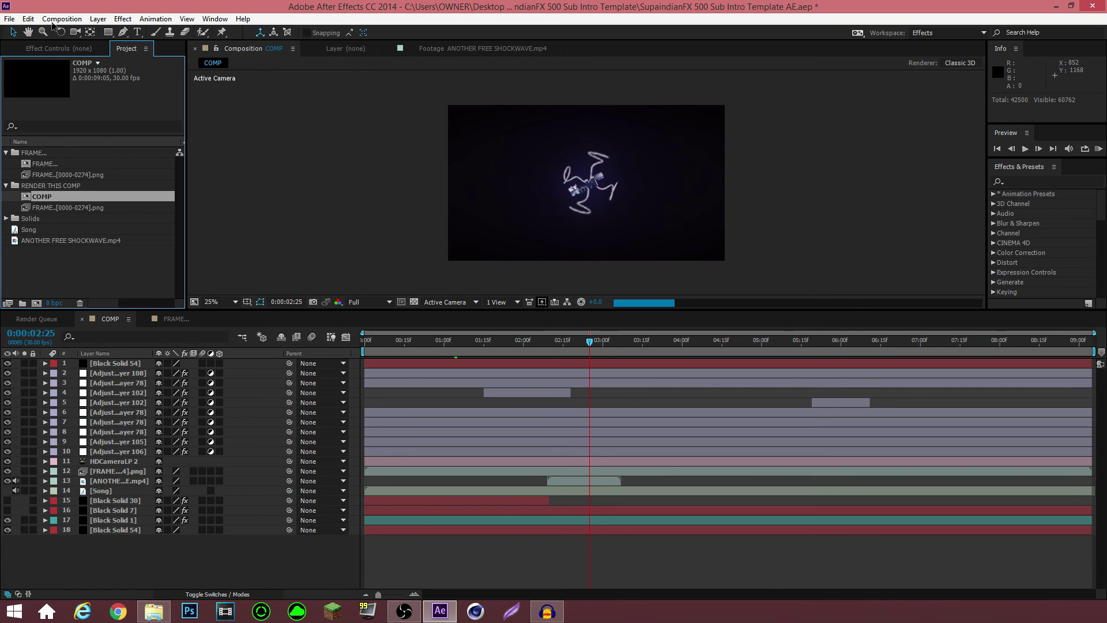
click(58, 19)
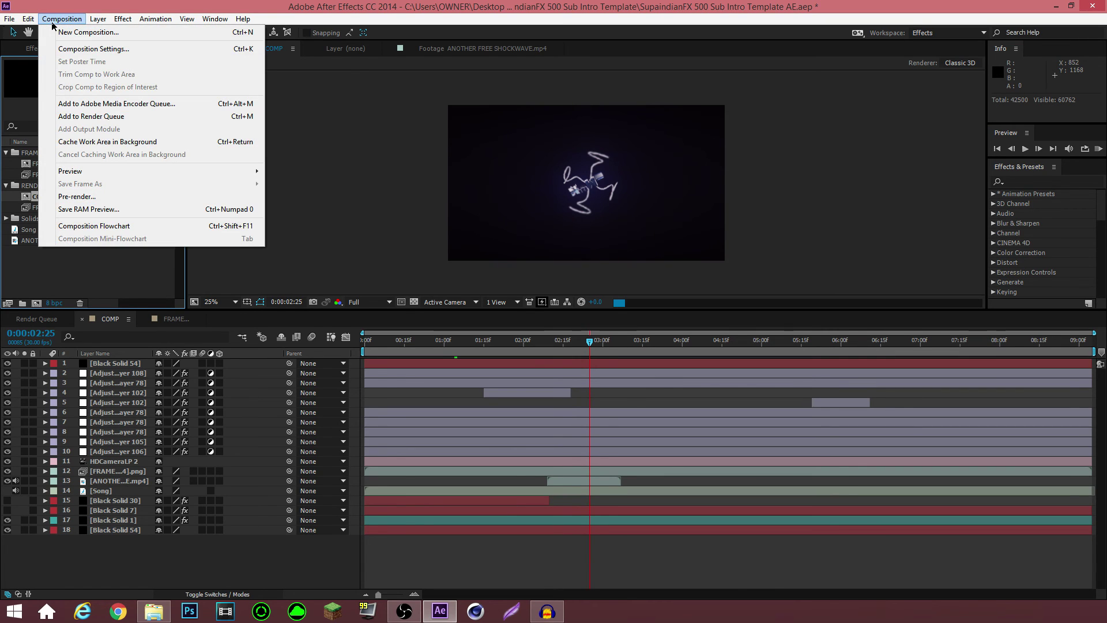
click(94, 117)
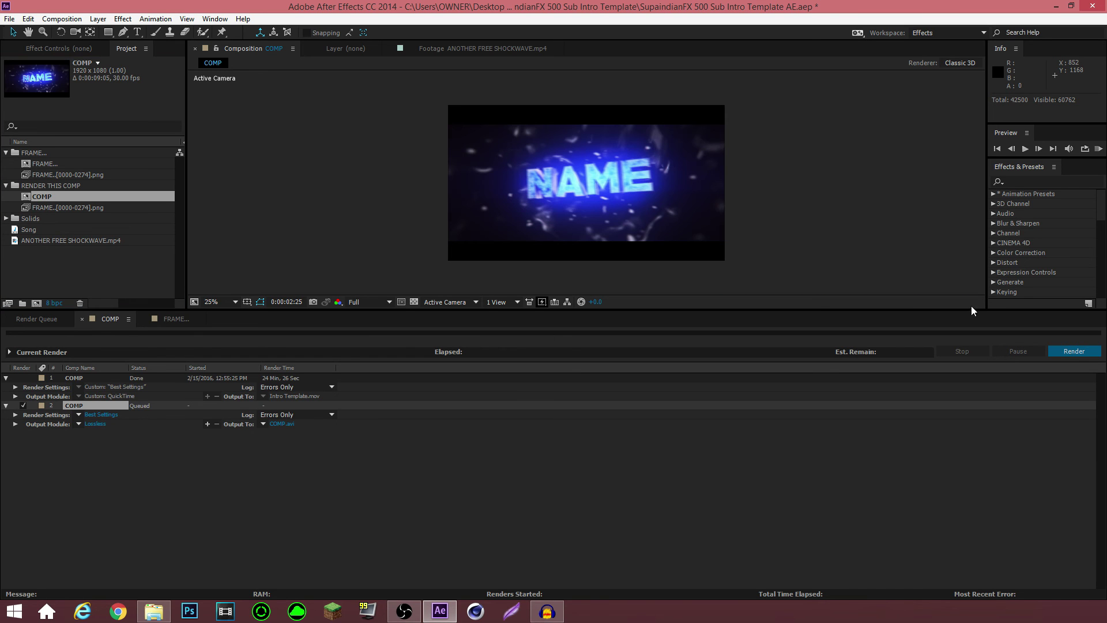
Keep Quality on Best in the queued COMP's Best Settings render settings and confirm.
click(102, 415)
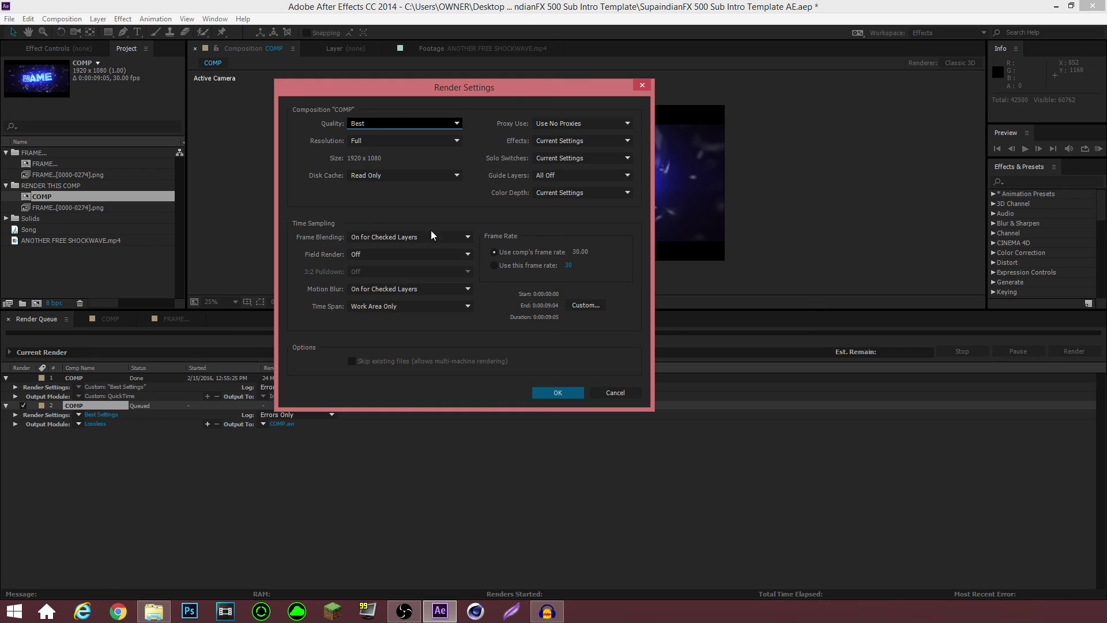
click(392, 123)
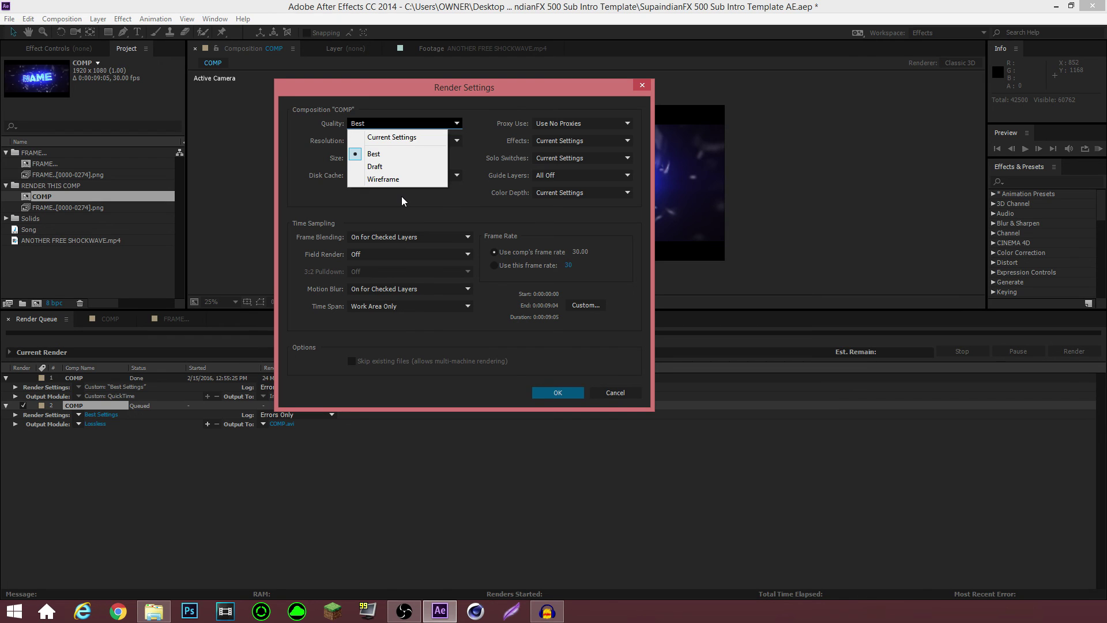
click(402, 196)
click(557, 393)
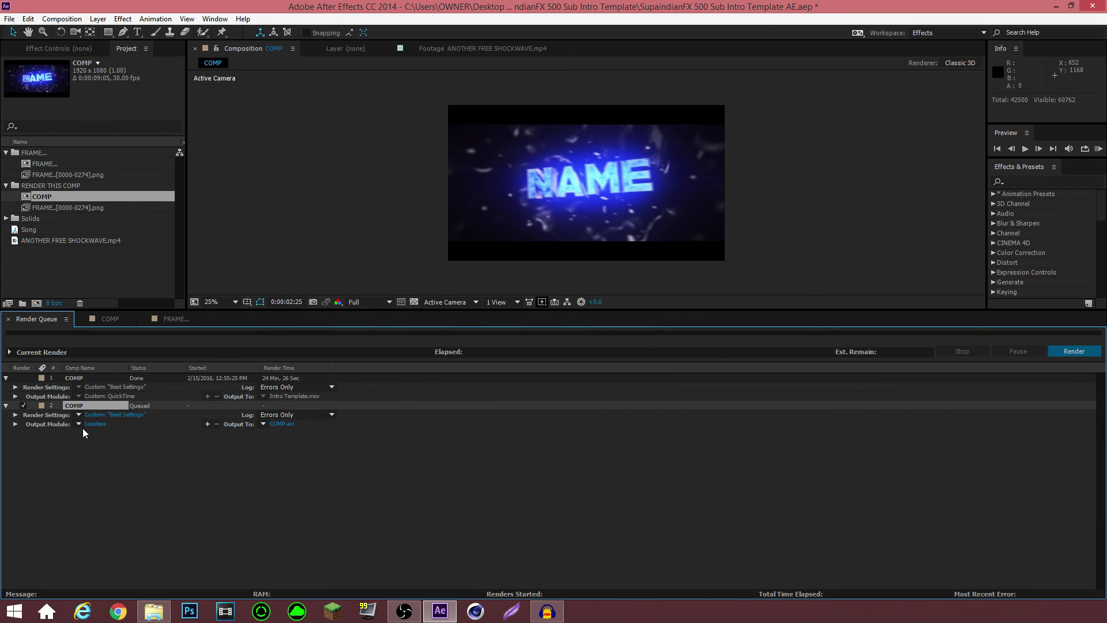
Set the queued COMP's output module format to QuickTime so it writes COMP.mov.
click(92, 424)
click(248, 123)
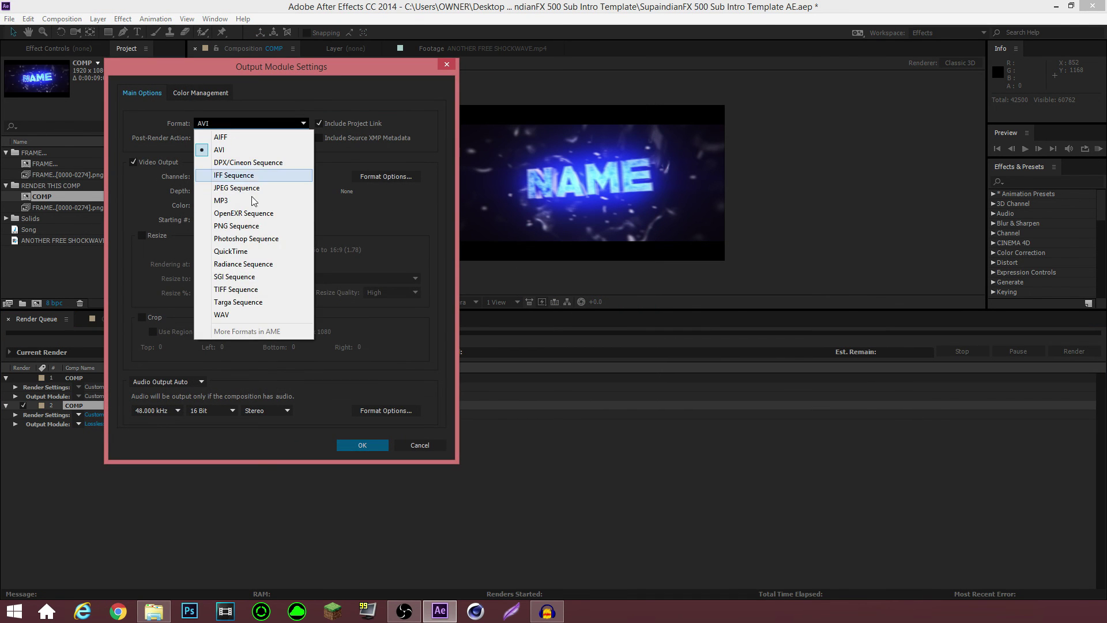
click(227, 251)
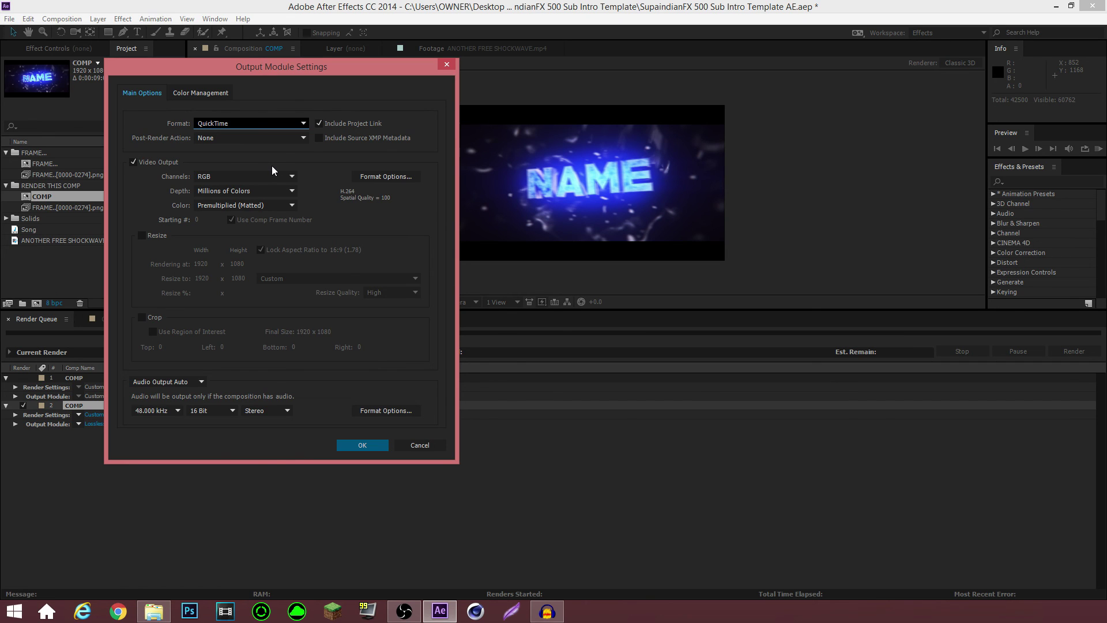
click(362, 445)
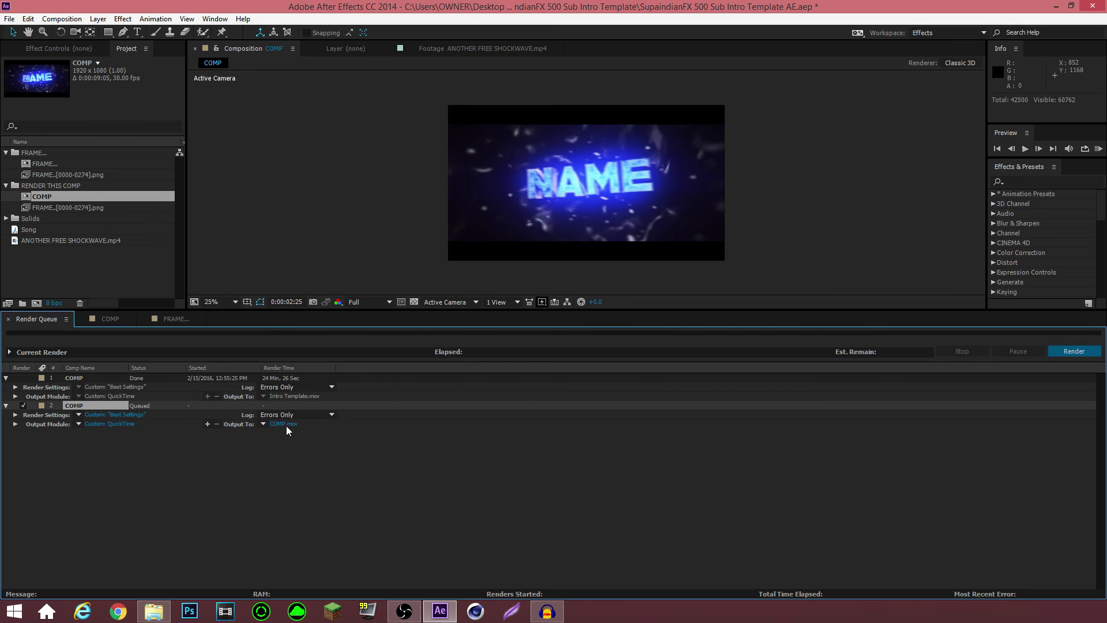
click(285, 423)
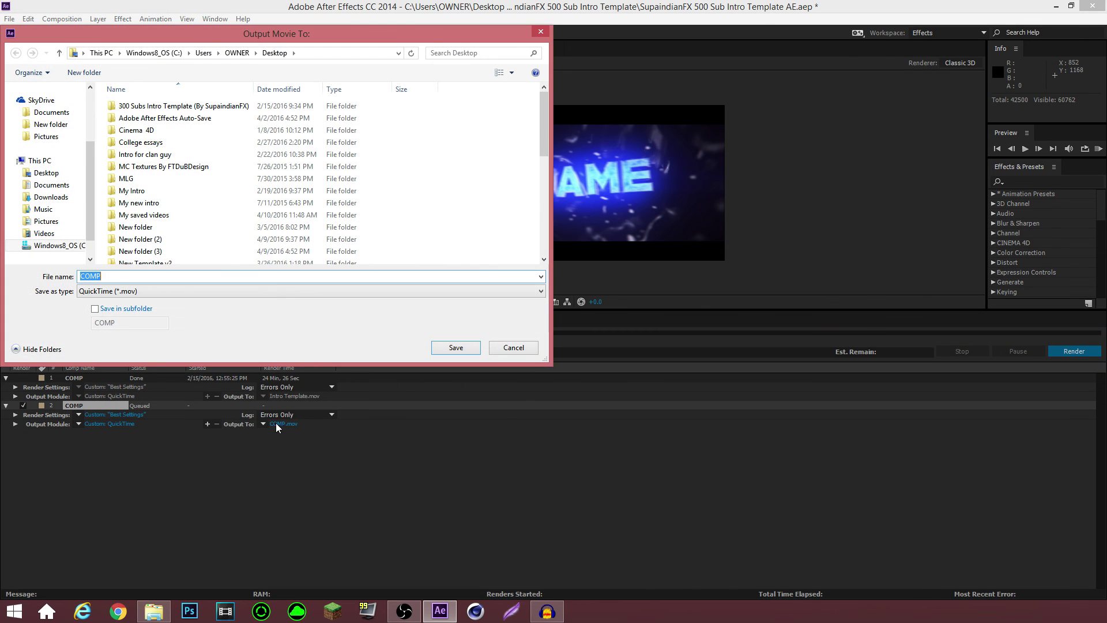
click(46, 173)
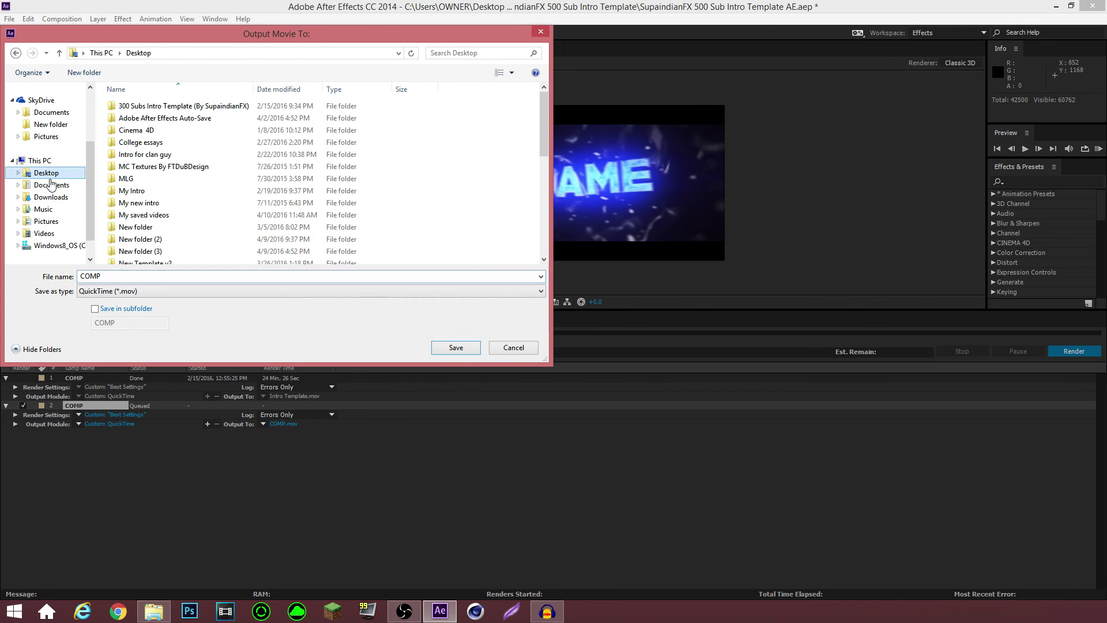
click(512, 347)
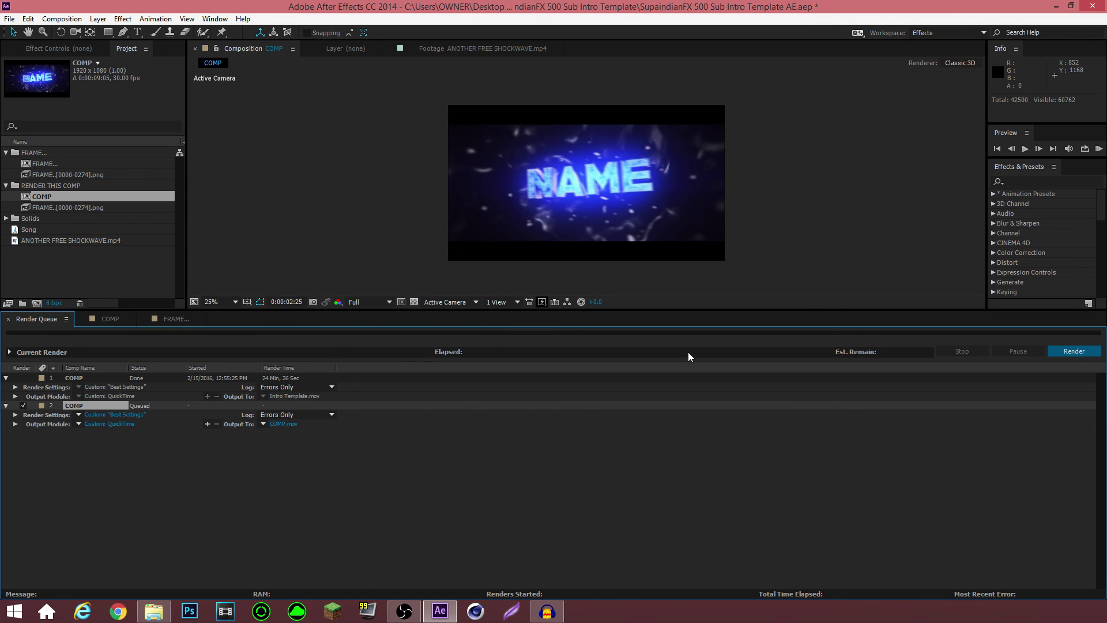